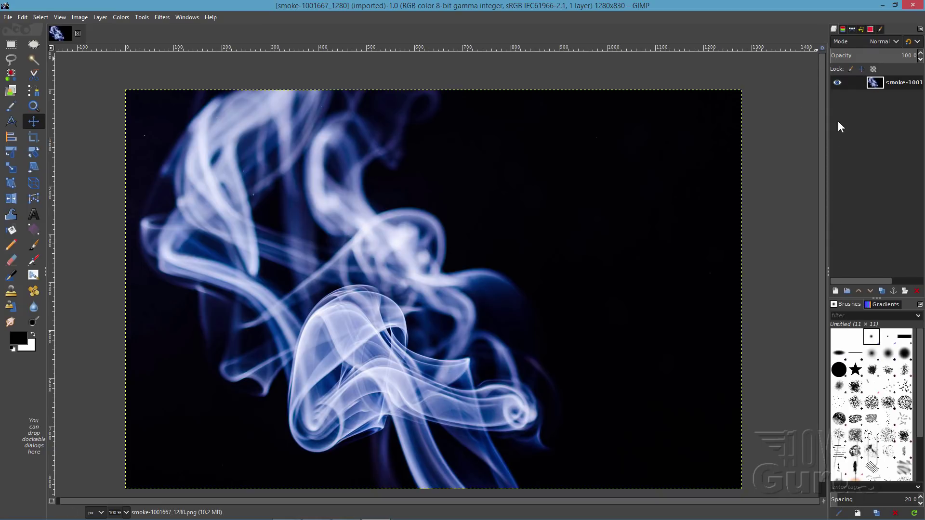
Load the Blue channel as a selection to capture the bright smoke wisps.
{"action": "left_click", "coordinate": [843, 29]}
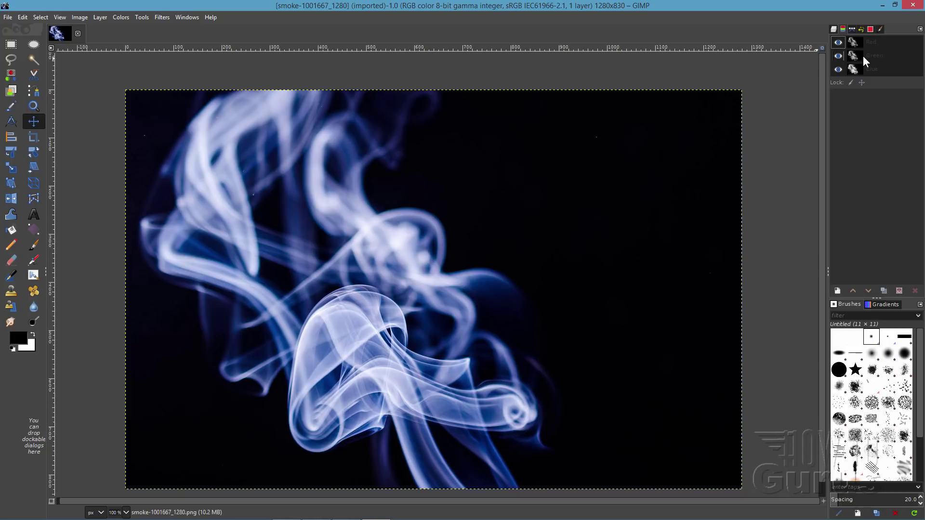
{"action": "left_click", "coordinate": [889, 68]}
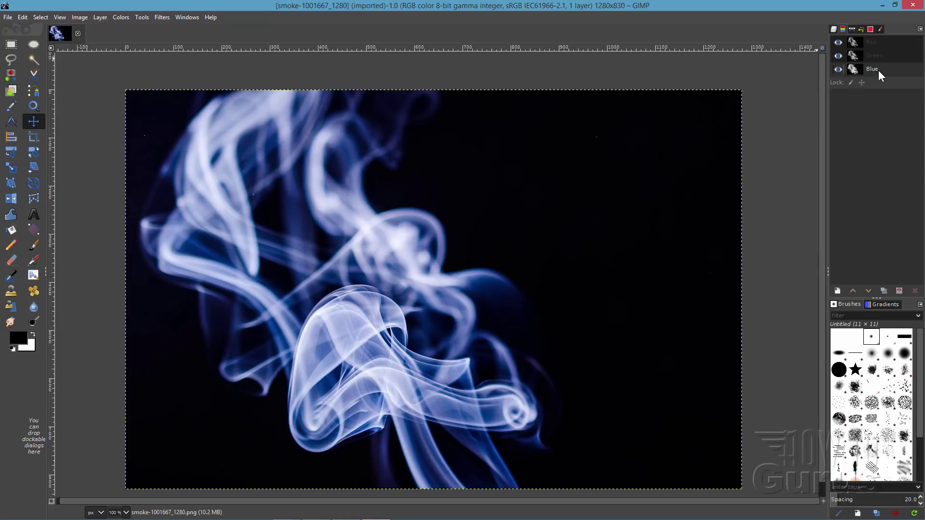
{"action": "right_click", "coordinate": [883, 68]}
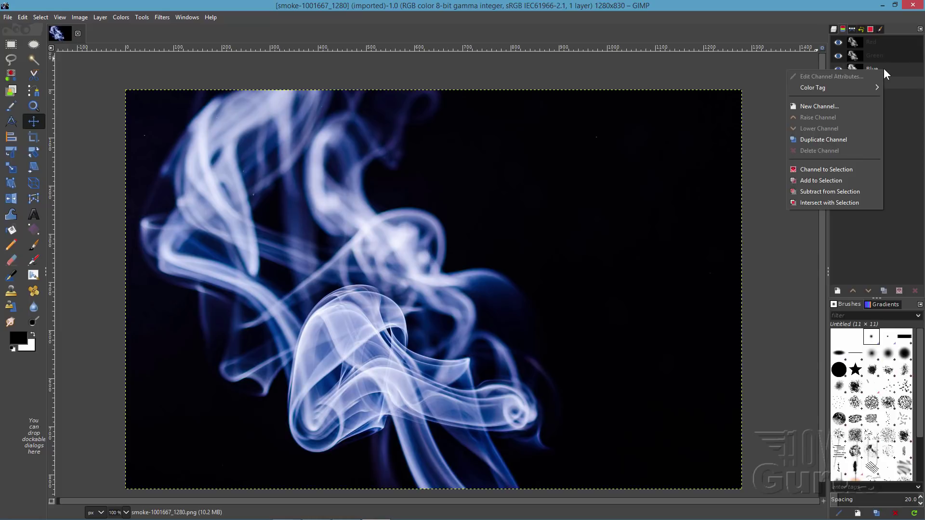
{"action": "left_click", "coordinate": [817, 170]}
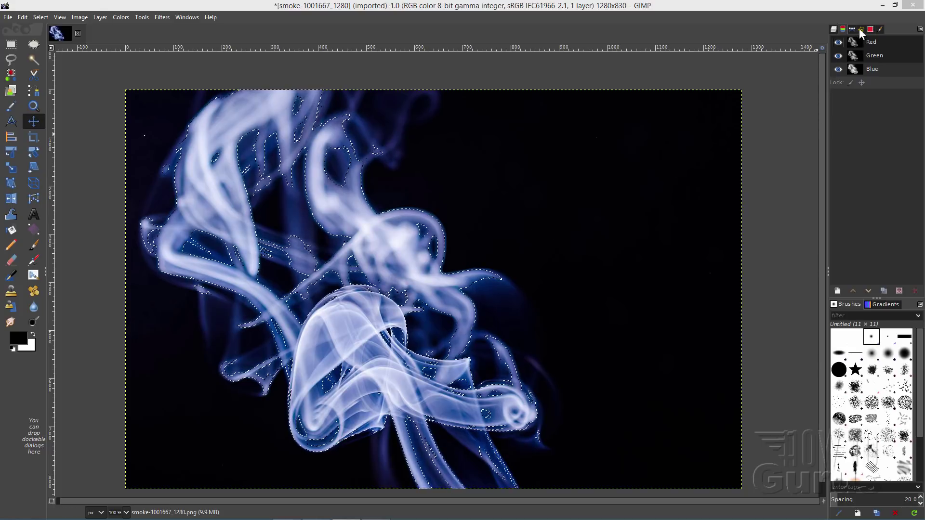
Copy the selected smoke and paste it back as a floating selection.
{"action": "left_click", "coordinate": [834, 28]}
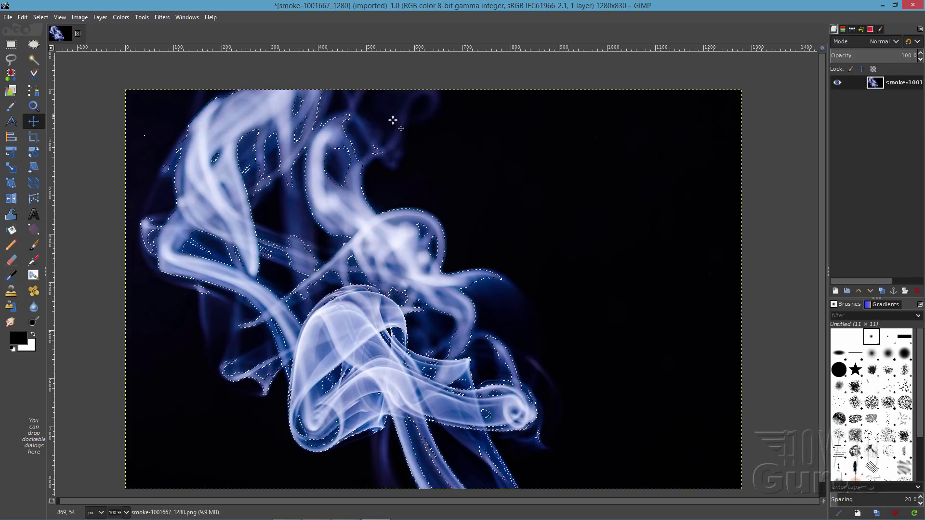
{"action": "left_click", "coordinate": [23, 18]}
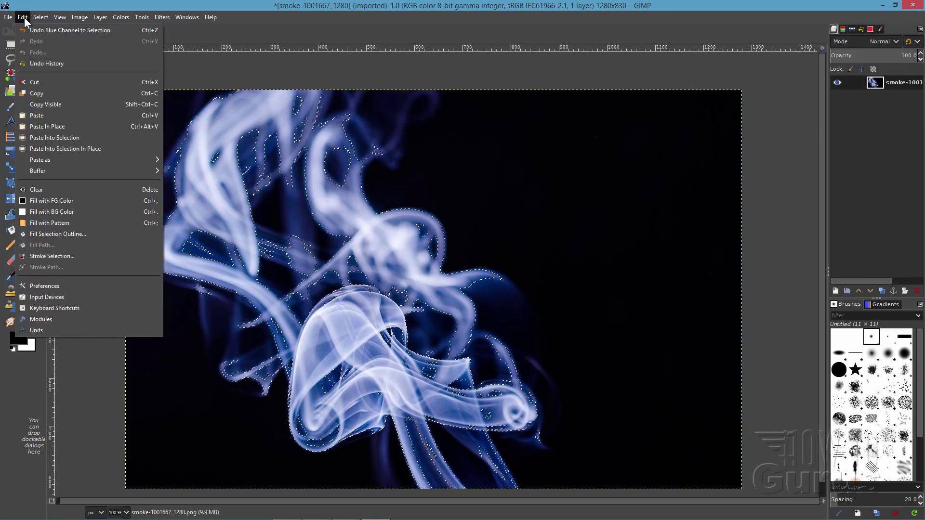
{"action": "left_click", "coordinate": [44, 94]}
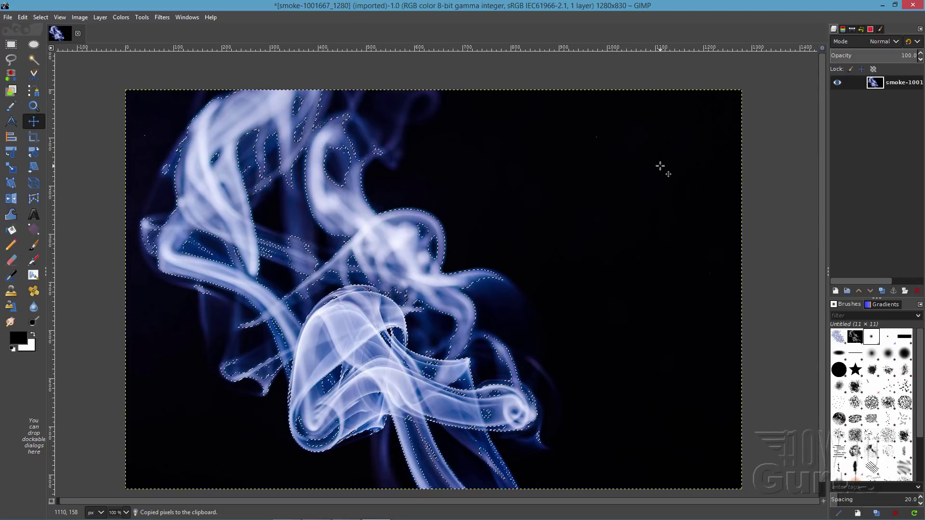
{"action": "left_click", "coordinate": [23, 17]}
{"action": "left_click", "coordinate": [51, 113]}
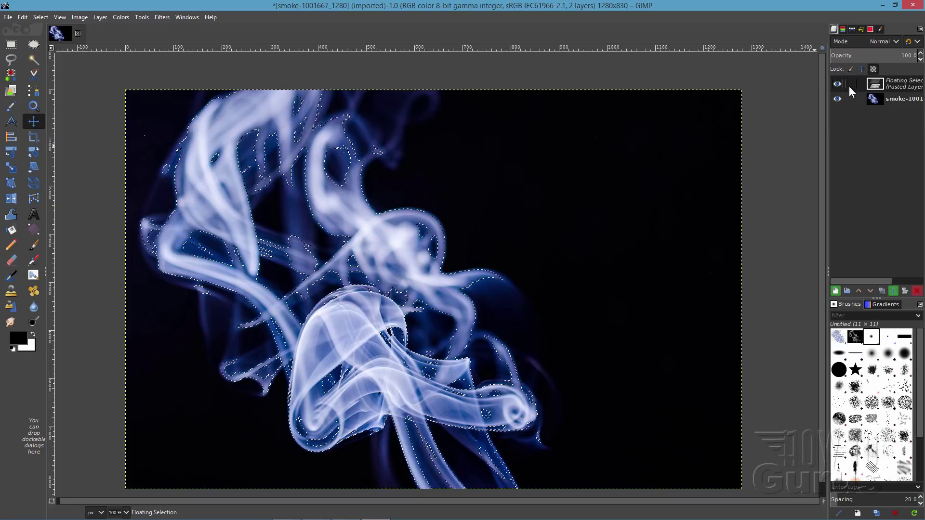
Turn the floating selection into a new Pasted Layer and hide the original photo layer.
{"action": "right_click", "coordinate": [895, 86]}
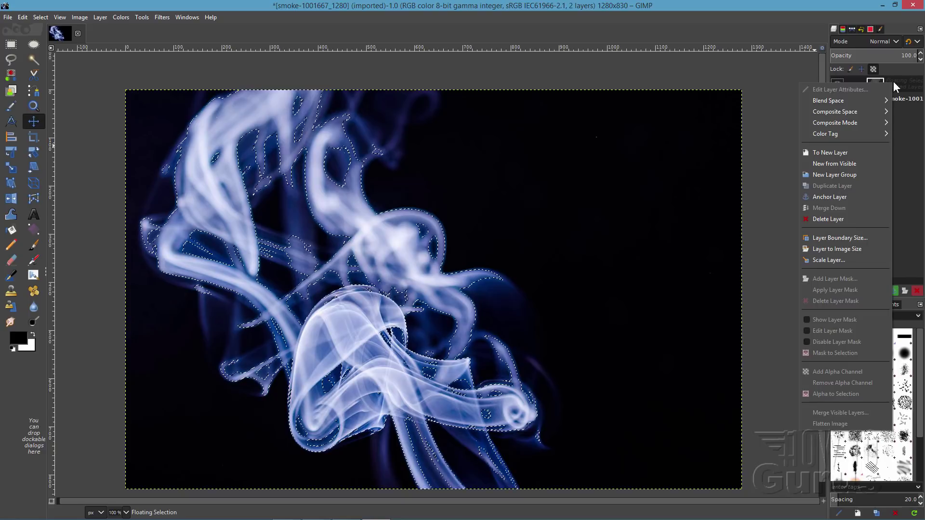
{"action": "left_click", "coordinate": [882, 152]}
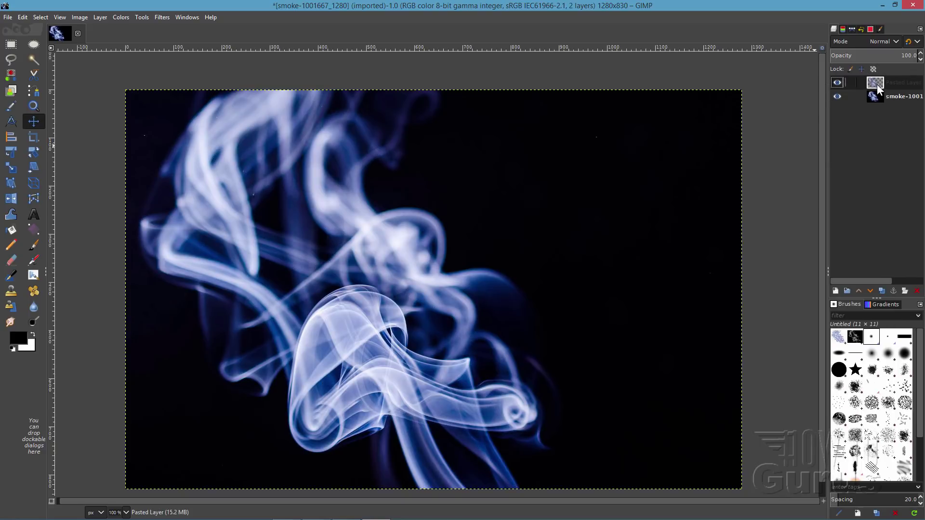
{"action": "left_click", "coordinate": [839, 96]}
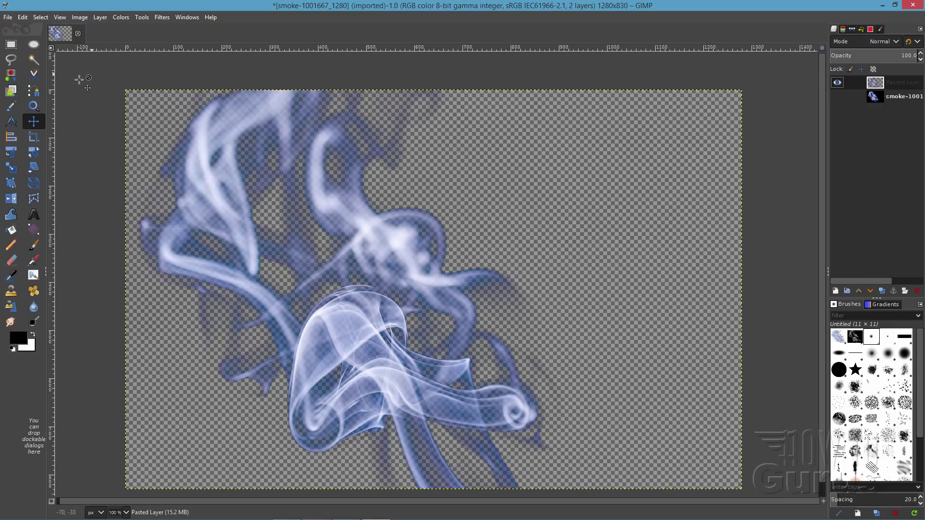
Save the GIMP project, replacing the existing project file.
{"action": "left_click", "coordinate": [8, 17]}
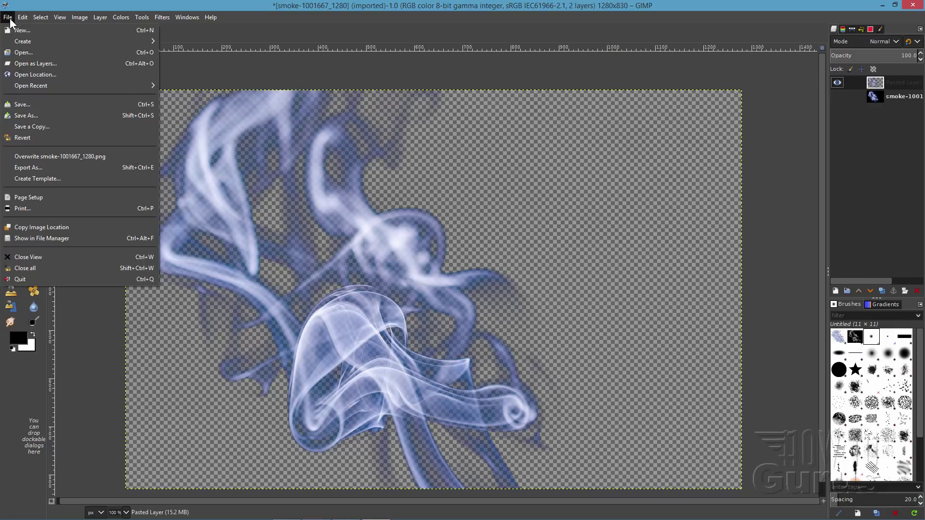
{"action": "left_click", "coordinate": [25, 105]}
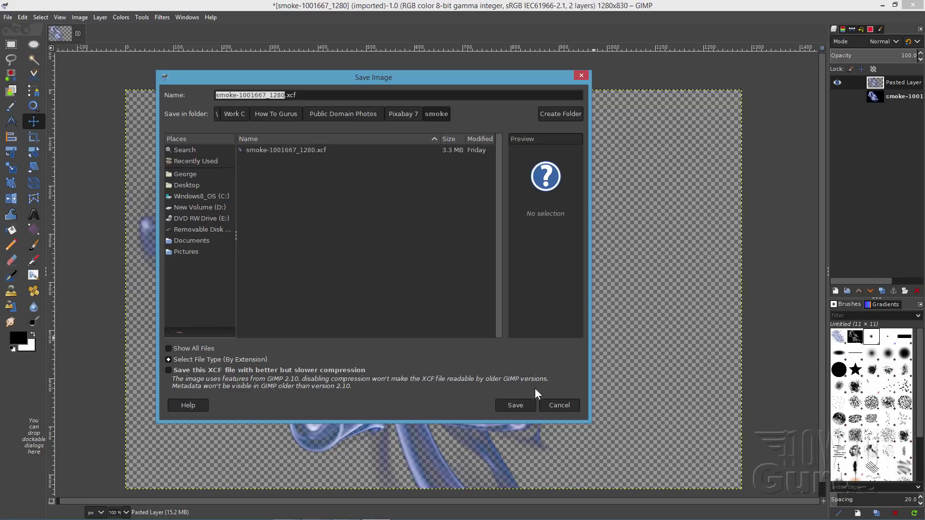
{"action": "left_click", "coordinate": [515, 404]}
{"action": "left_click", "coordinate": [420, 288]}
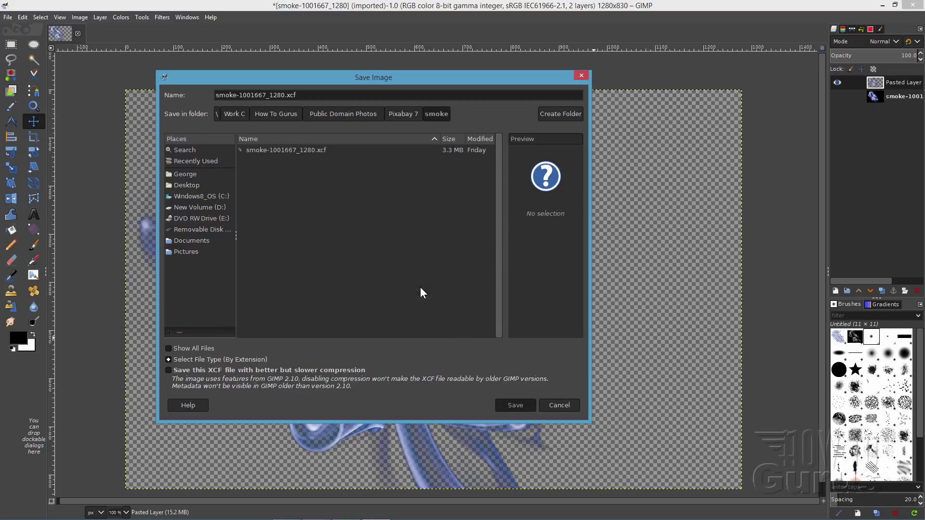
Export the smoke as a PNG image named smoke-1001667_1280-portrait.png.
{"action": "left_click", "coordinate": [8, 17]}
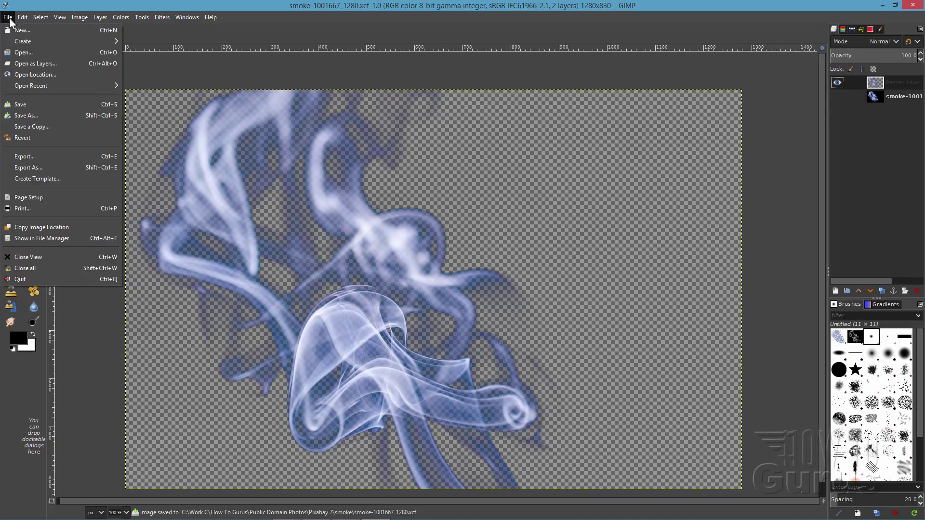
{"action": "left_click", "coordinate": [31, 157]}
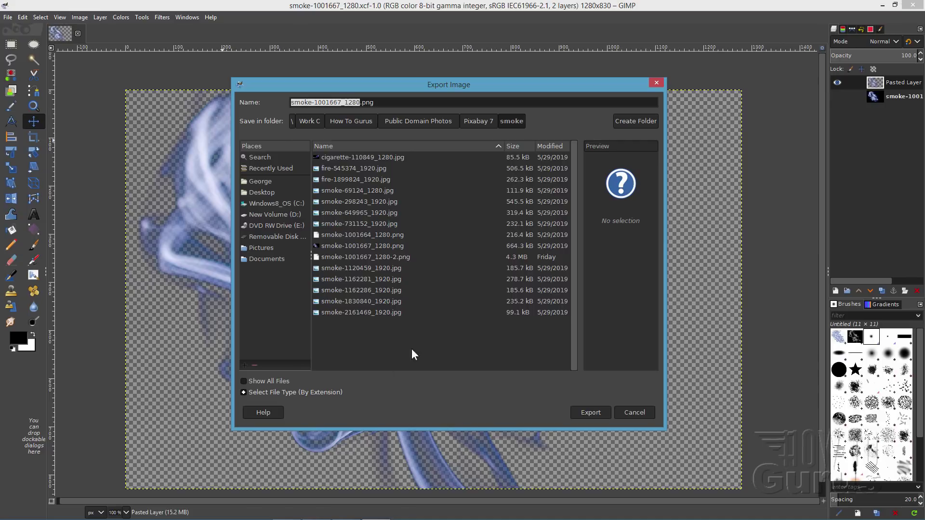
{"action": "left_click", "coordinate": [244, 392]}
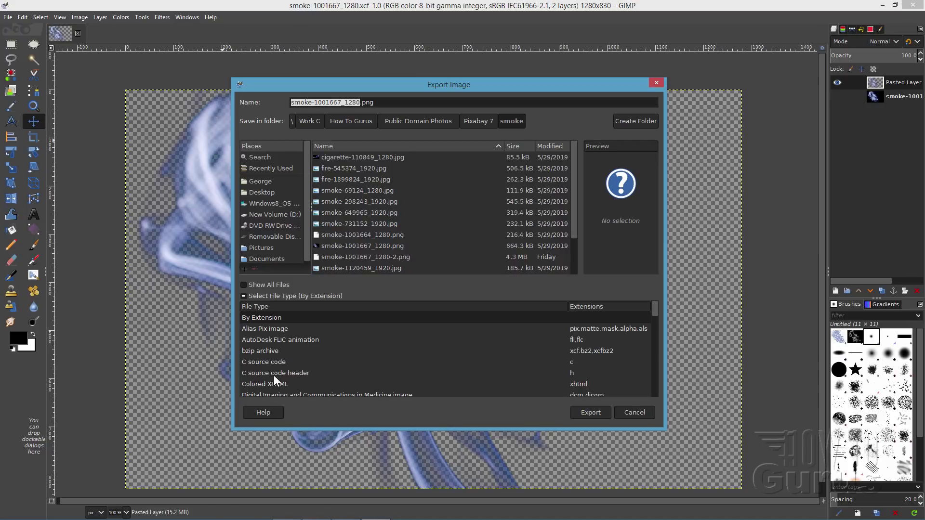
{"action": "scroll", "coordinate": [342, 350], "scroll_direction": "down", "scroll_amount": 4}
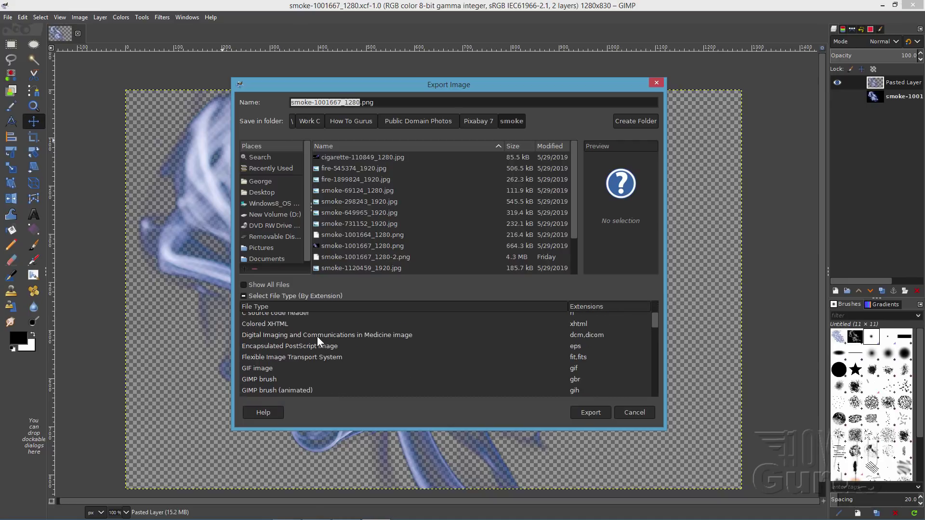
{"action": "scroll", "coordinate": [317, 336], "scroll_direction": "down", "scroll_amount": 5}
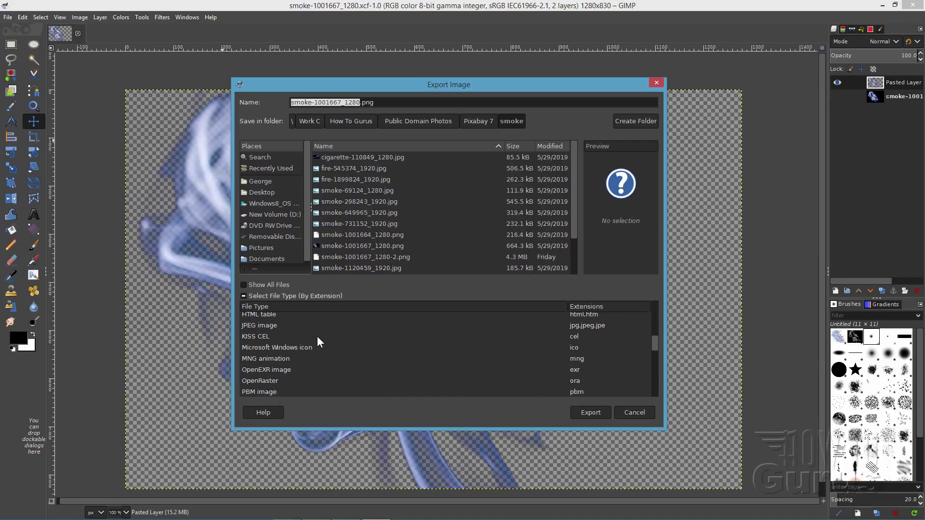
{"action": "scroll", "coordinate": [317, 336], "scroll_direction": "down", "scroll_amount": 3}
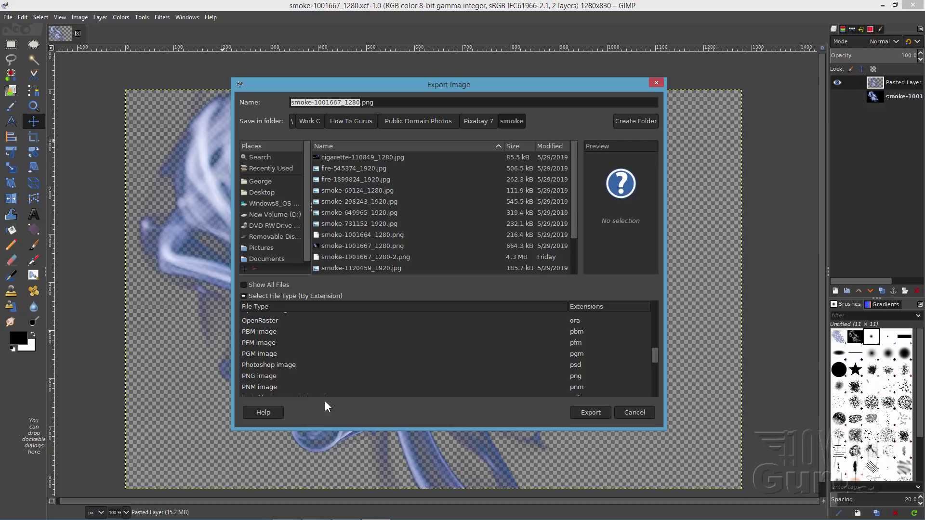
{"action": "left_click", "coordinate": [256, 378]}
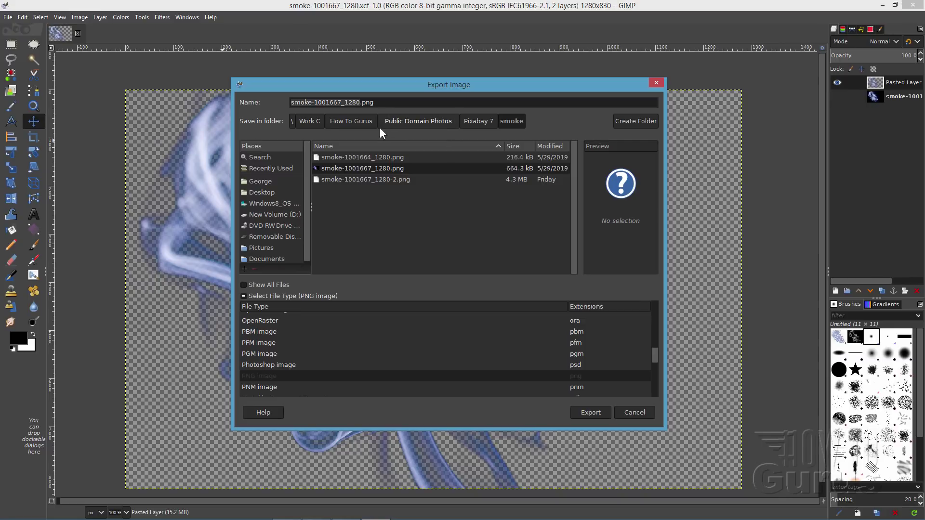
{"action": "type", "text": "-portrait"}
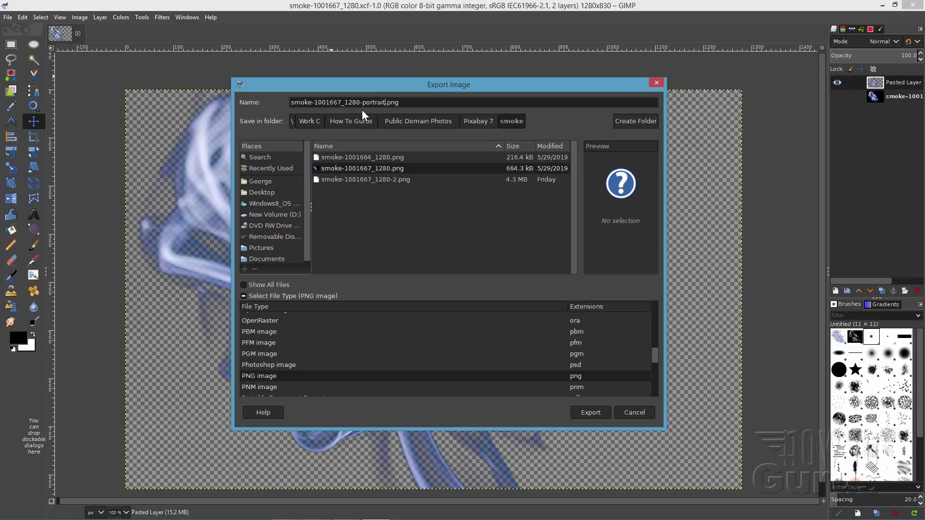
{"action": "left_click", "coordinate": [602, 412]}
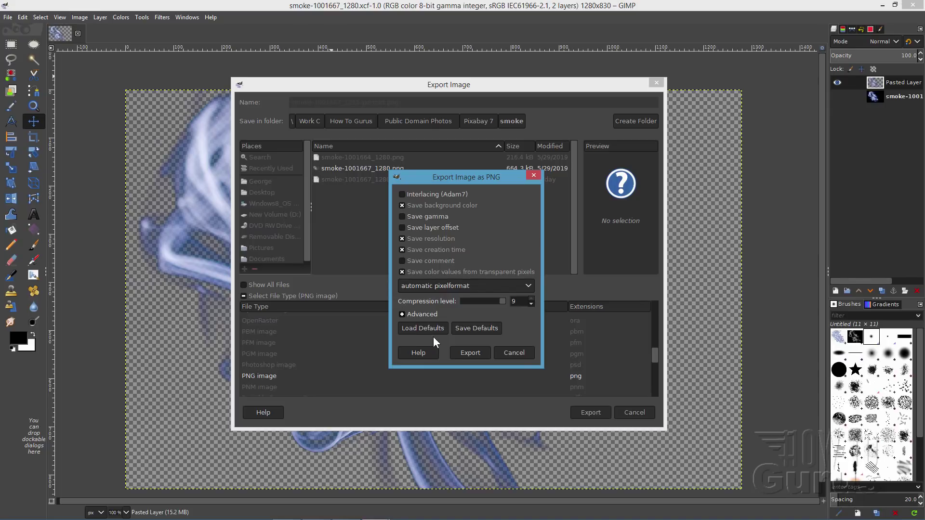
{"action": "left_click", "coordinate": [474, 352]}
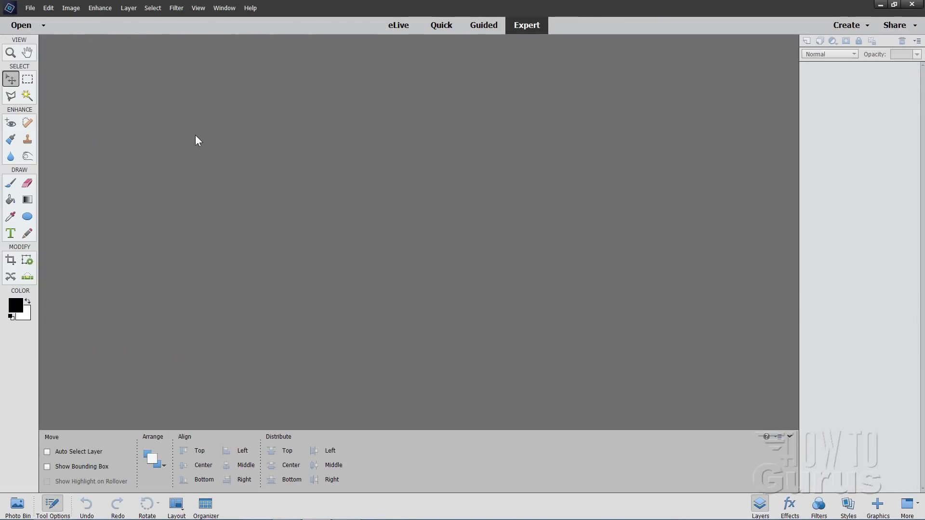
Create a blank 6 × 4 inch, 300 ppi white document, docked as a tab and fit to screen.
{"action": "left_click", "coordinate": [30, 7]}
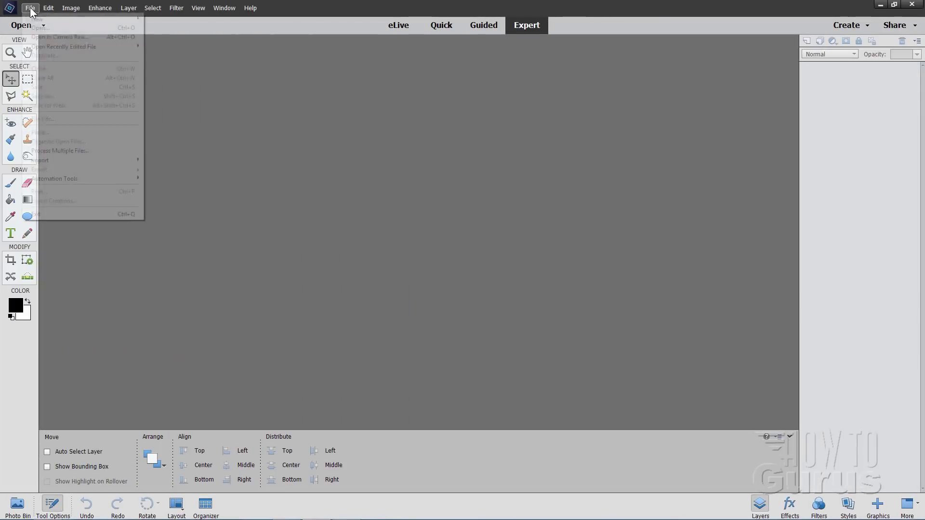
{"action": "mouse_move", "coordinate": [120, 19]}
{"action": "left_click", "coordinate": [153, 20]}
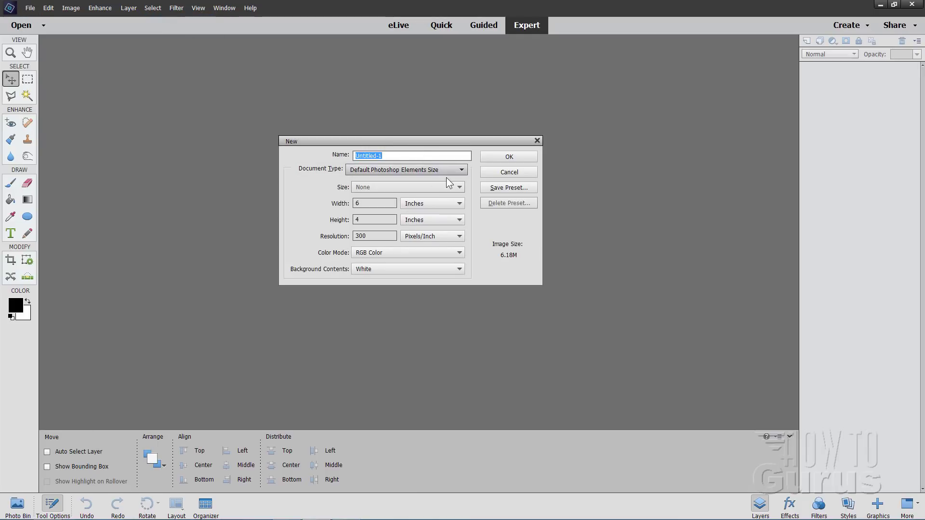
{"action": "left_click", "coordinate": [509, 157]}
{"action": "left_click_drag", "start_coordinate": [340, 43], "coordinate": [423, 39]}
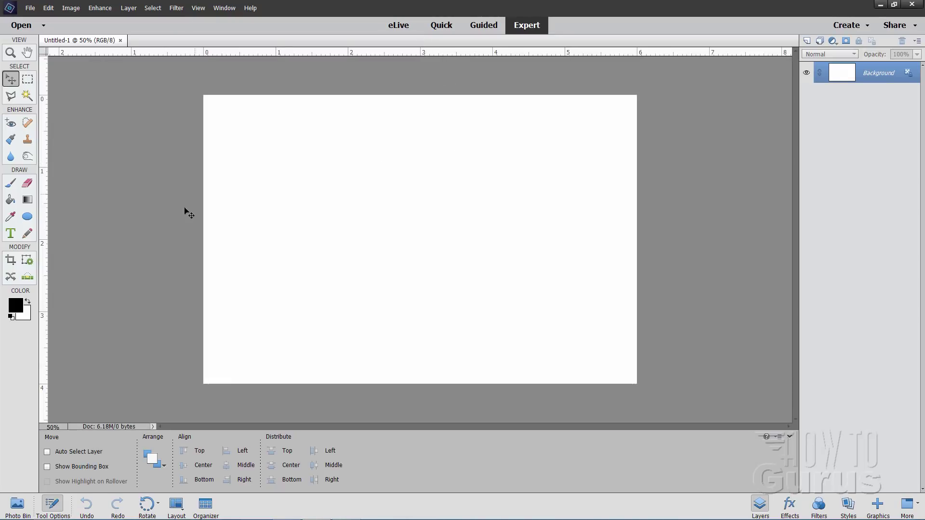
{"action": "left_click", "coordinate": [10, 52]}
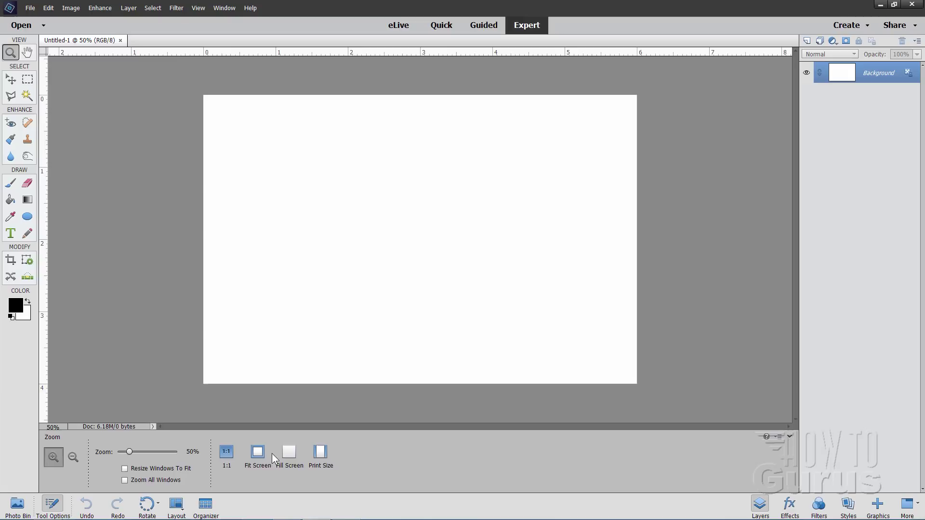
{"action": "left_click", "coordinate": [258, 453]}
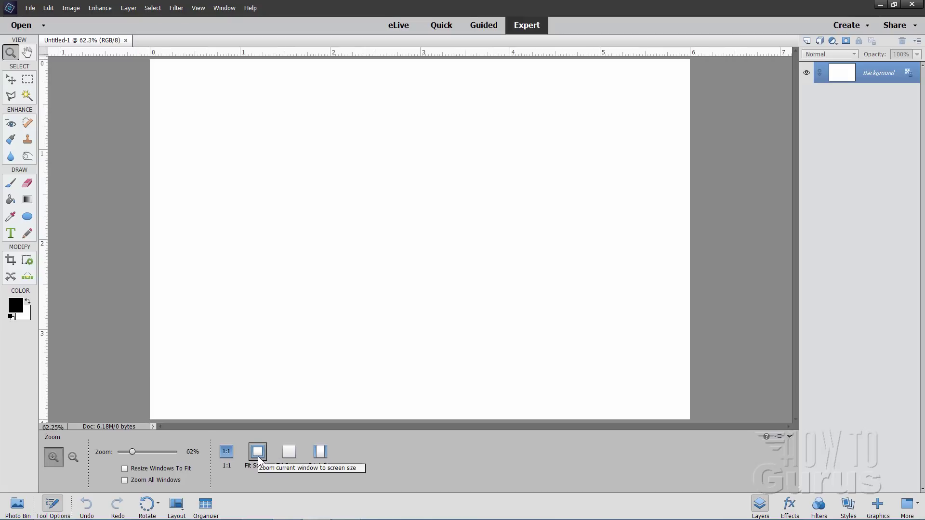
{"action": "left_click", "coordinate": [11, 80]}
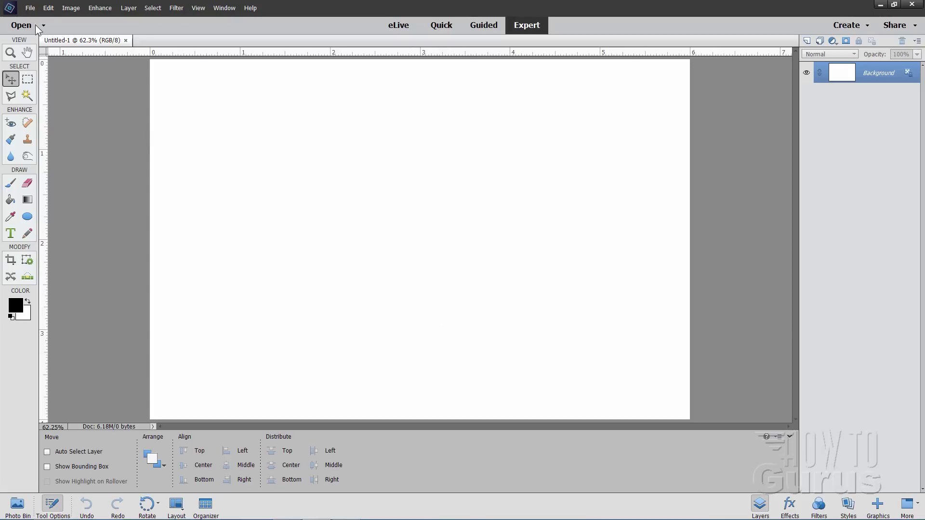
Place the smoke portrait PNG, scale it to about 143% and shift it right.
{"action": "left_click", "coordinate": [30, 8]}
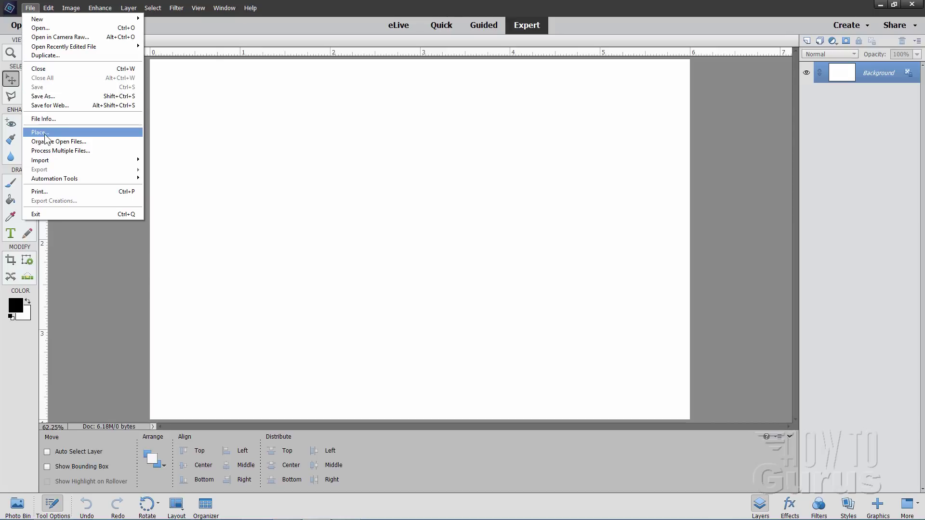
{"action": "left_click", "coordinate": [44, 134]}
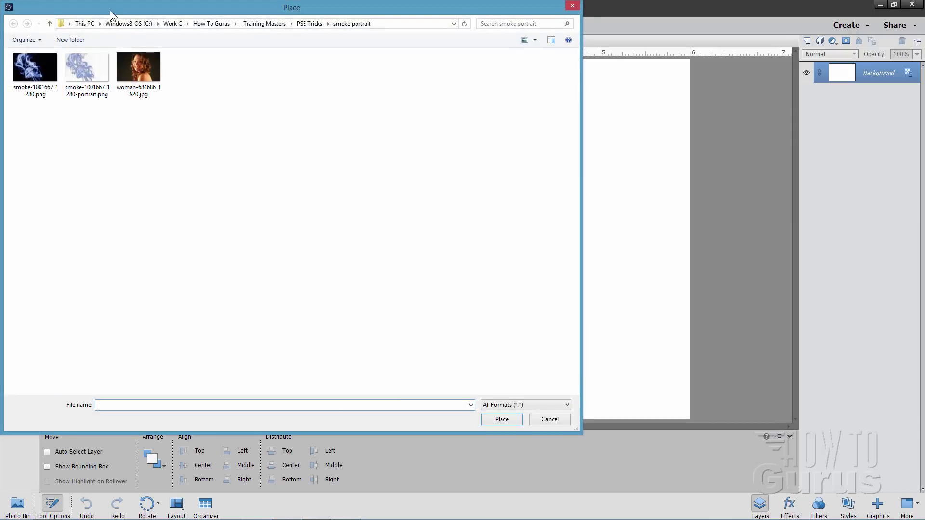
{"action": "left_click", "coordinate": [135, 133]}
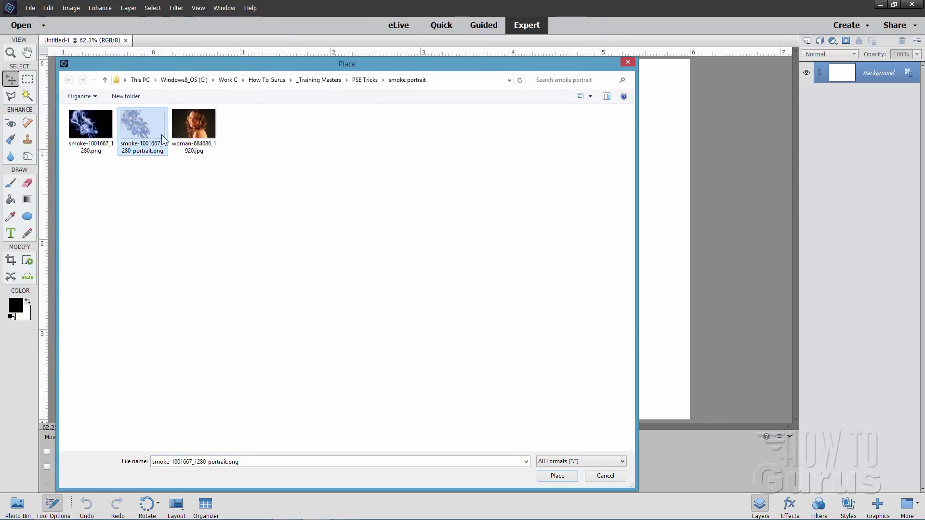
{"action": "left_click", "coordinate": [558, 477]}
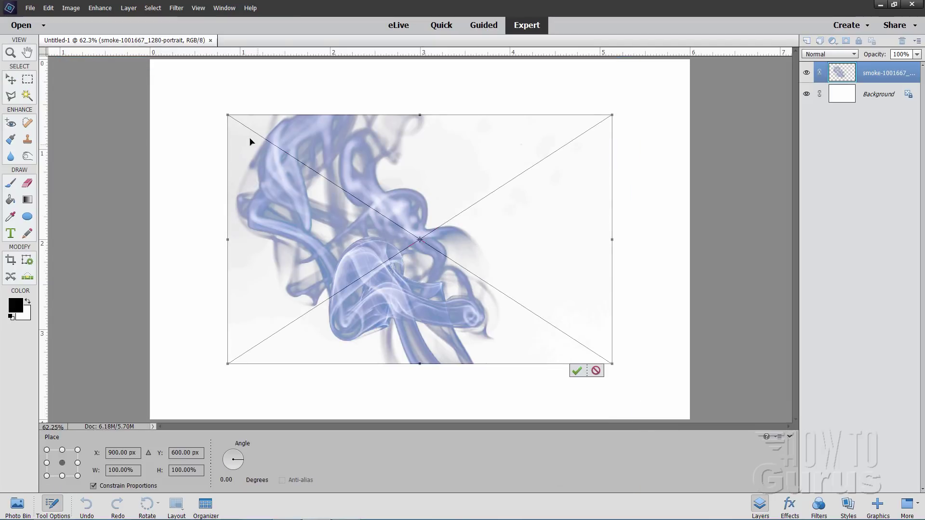
{"action": "left_click_drag", "start_coordinate": [228, 114], "coordinate": [149, 63]}
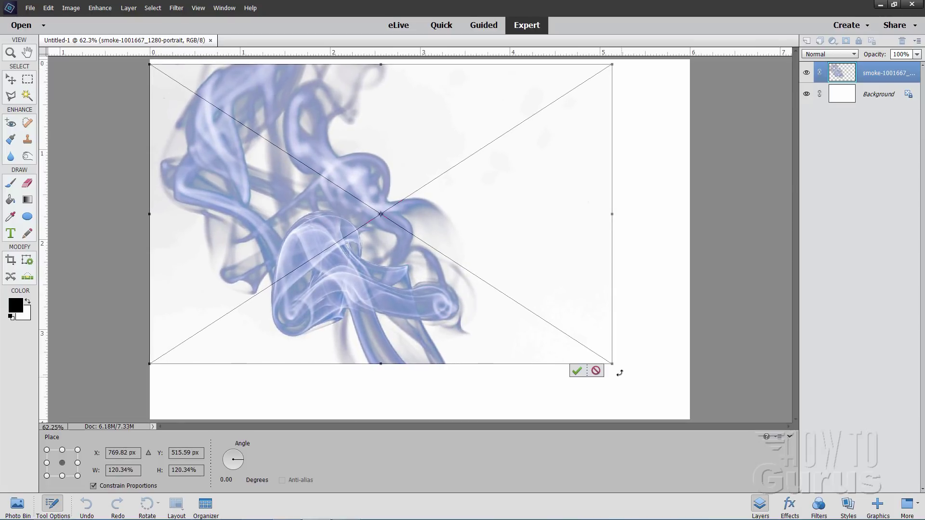
{"action": "left_click_drag", "start_coordinate": [611, 362], "coordinate": [698, 420]}
{"action": "left_click", "coordinate": [664, 416]}
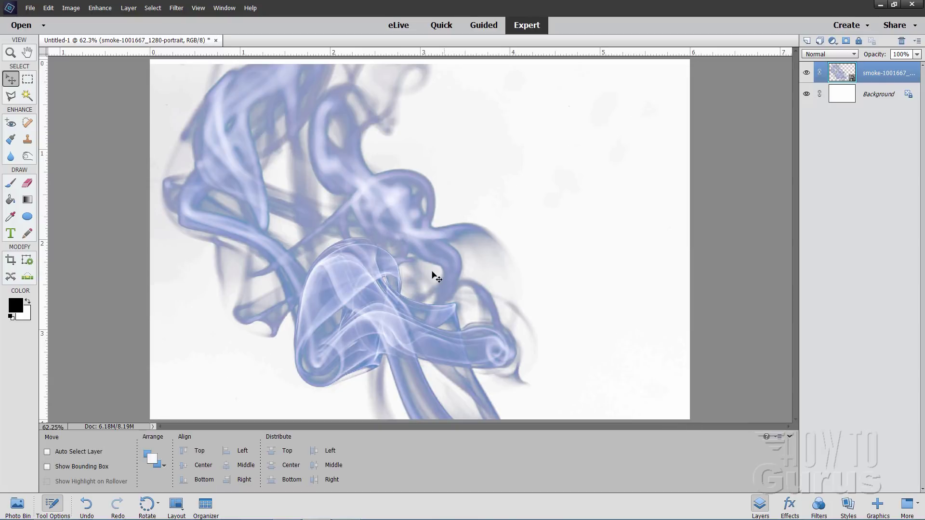
{"action": "left_click_drag", "start_coordinate": [382, 256], "coordinate": [454, 262]}
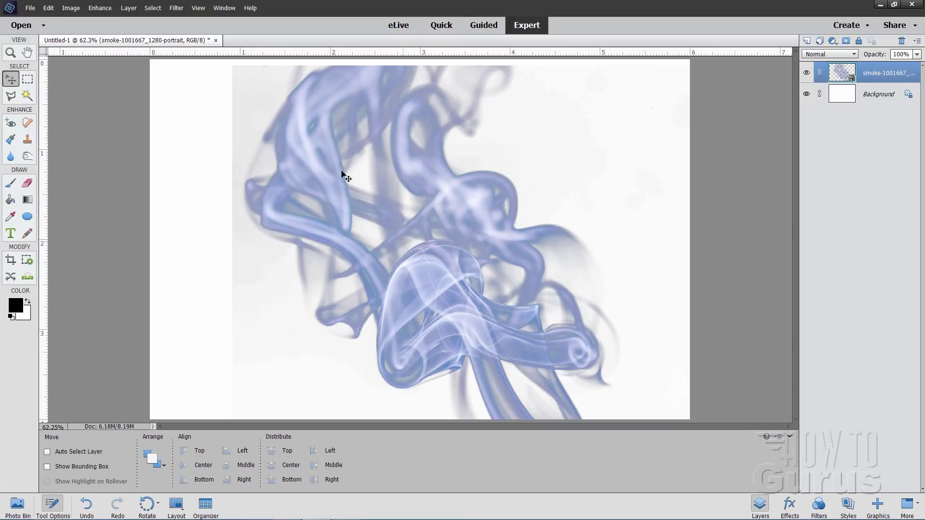
Rotate the smoke layer about 29°, nudge it into place, and simplify the layer.
{"action": "key", "text": "ctrl+t"}
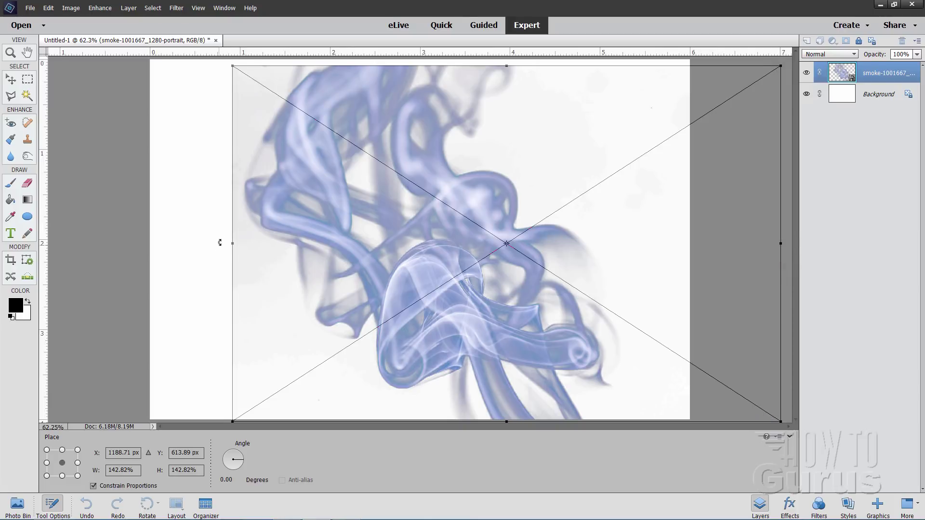
{"action": "left_click_drag", "start_coordinate": [220, 245], "coordinate": [281, 85]}
{"action": "left_click", "coordinate": [635, 415]}
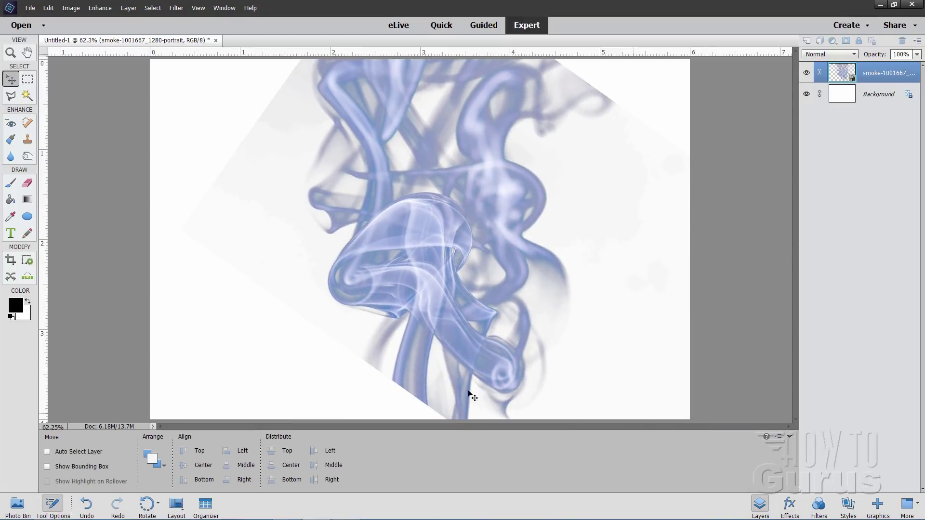
{"action": "left_click_drag", "start_coordinate": [438, 246], "coordinate": [435, 267]}
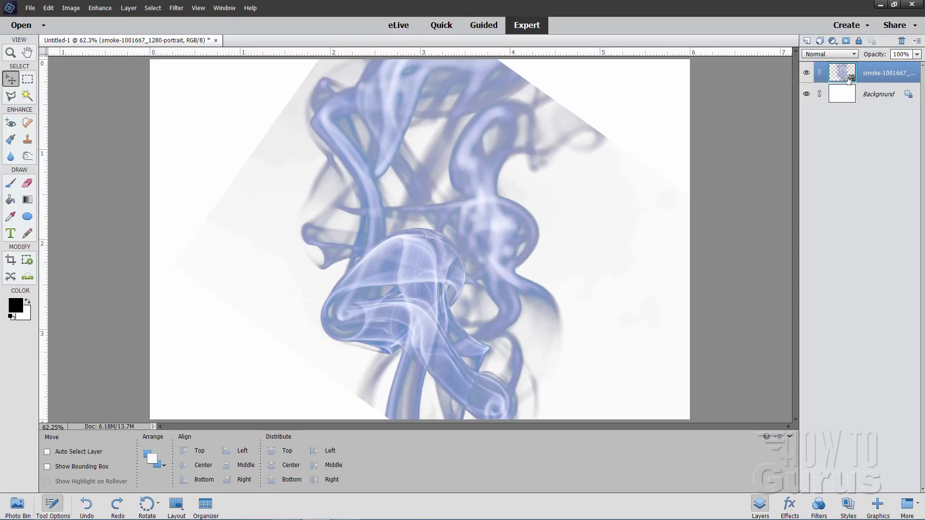
{"action": "right_click", "coordinate": [872, 77]}
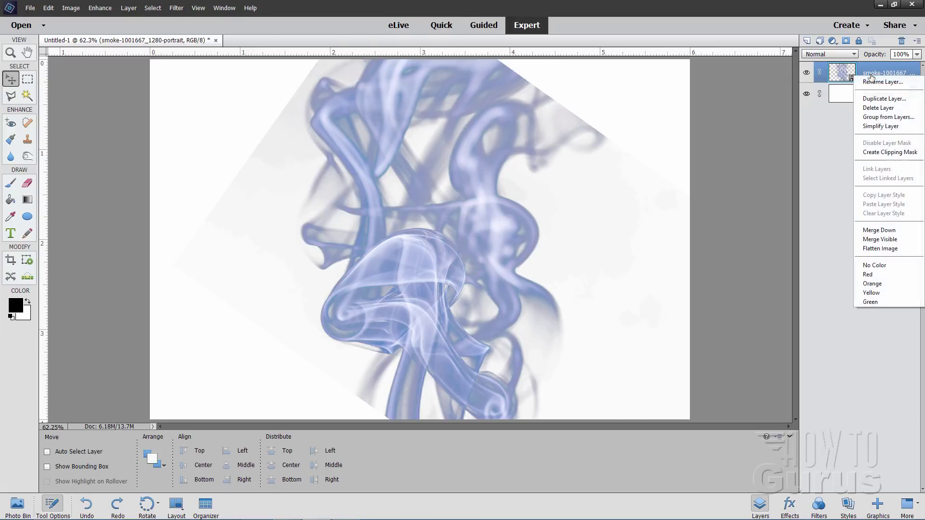
{"action": "left_click", "coordinate": [878, 128]}
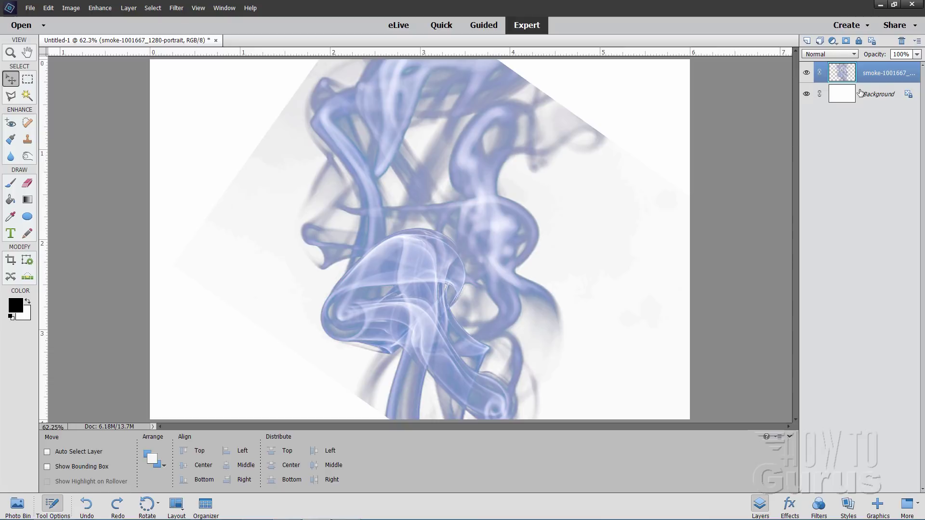
Add a layer mask and paint black with a 200 px brush over the left, top and right grey edges.
{"action": "left_click", "coordinate": [846, 40]}
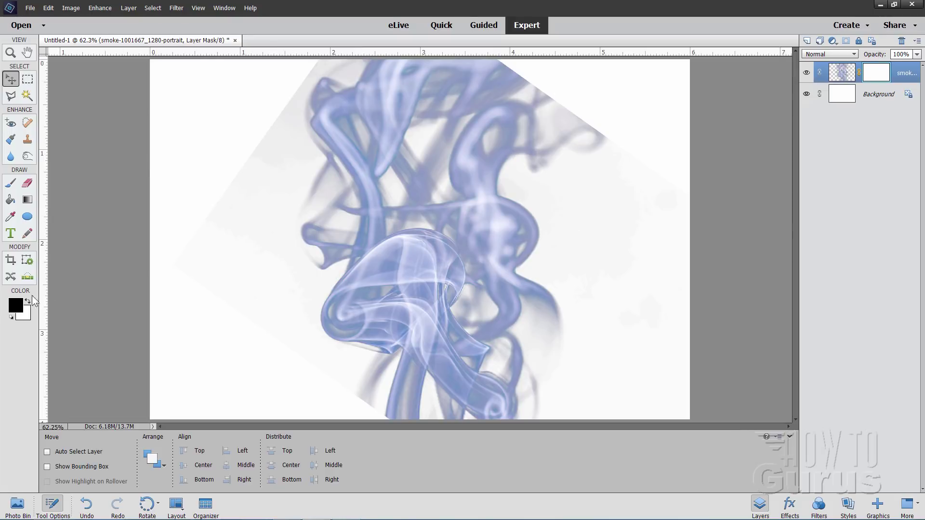
{"action": "left_click", "coordinate": [10, 183]}
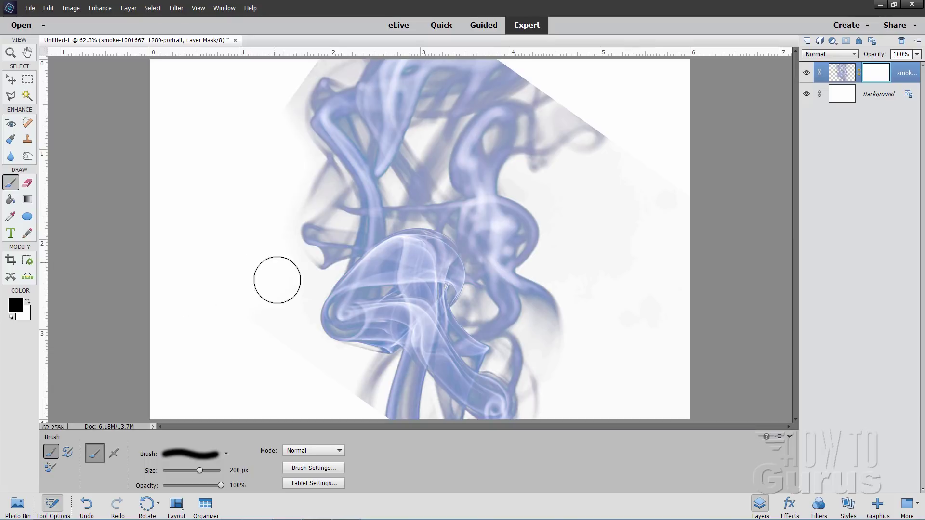
{"action": "mouse_move", "coordinate": [320, 393]}
{"action": "left_mouse_down"}
{"action": "mouse_move", "coordinate": [361, 390]}
{"action": "mouse_move", "coordinate": [363, 411]}
{"action": "mouse_move", "coordinate": [355, 405]}
{"action": "left_mouse_up"}
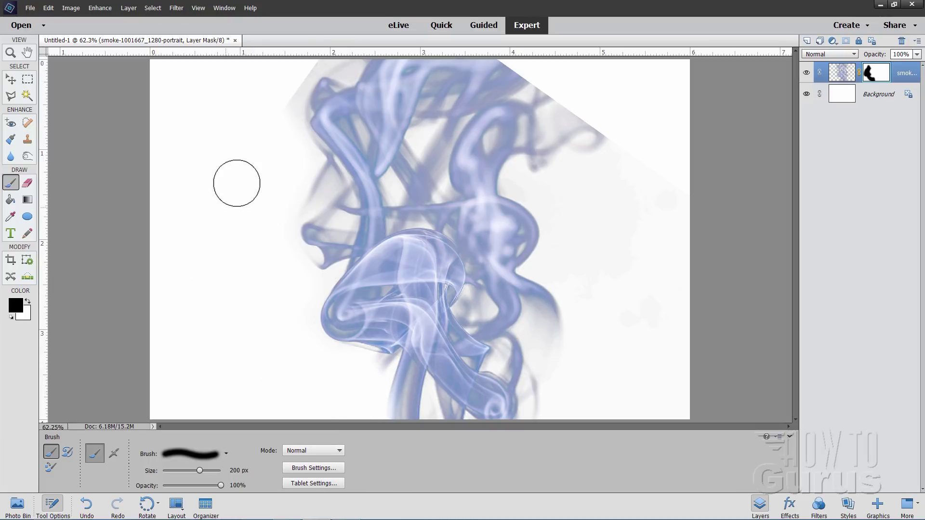
{"action": "left_click_drag", "start_coordinate": [267, 135], "coordinate": [274, 89]}
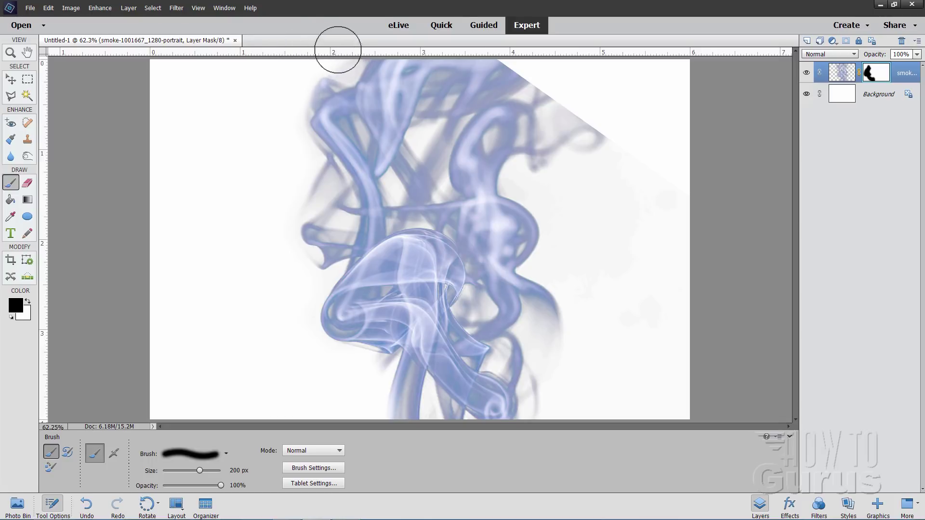
{"action": "mouse_move", "coordinate": [690, 131]}
{"action": "left_mouse_down"}
{"action": "mouse_move", "coordinate": [641, 120]}
{"action": "mouse_move", "coordinate": [591, 146]}
{"action": "mouse_move", "coordinate": [601, 107]}
{"action": "mouse_move", "coordinate": [583, 104]}
{"action": "mouse_move", "coordinate": [591, 93]}
{"action": "mouse_move", "coordinate": [561, 115]}
{"action": "mouse_move", "coordinate": [555, 79]}
{"action": "mouse_move", "coordinate": [510, 44]}
{"action": "mouse_move", "coordinate": [528, 50]}
{"action": "mouse_move", "coordinate": [541, 95]}
{"action": "mouse_move", "coordinate": [559, 113]}
{"action": "mouse_move", "coordinate": [563, 87]}
{"action": "mouse_move", "coordinate": [550, 92]}
{"action": "mouse_move", "coordinate": [577, 134]}
{"action": "left_mouse_up"}
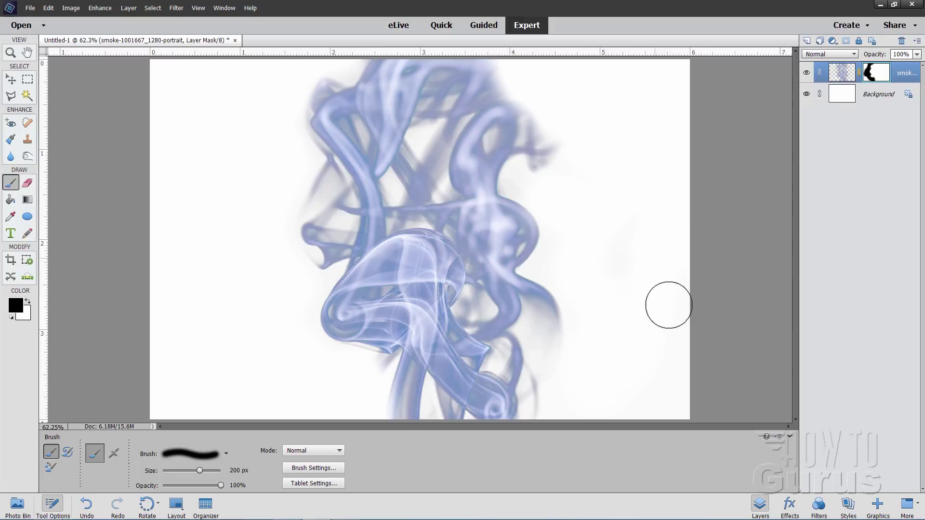
{"action": "mouse_move", "coordinate": [669, 305]}
{"action": "left_mouse_down"}
{"action": "mouse_move", "coordinate": [623, 173]}
{"action": "mouse_move", "coordinate": [595, 279]}
{"action": "left_mouse_up"}
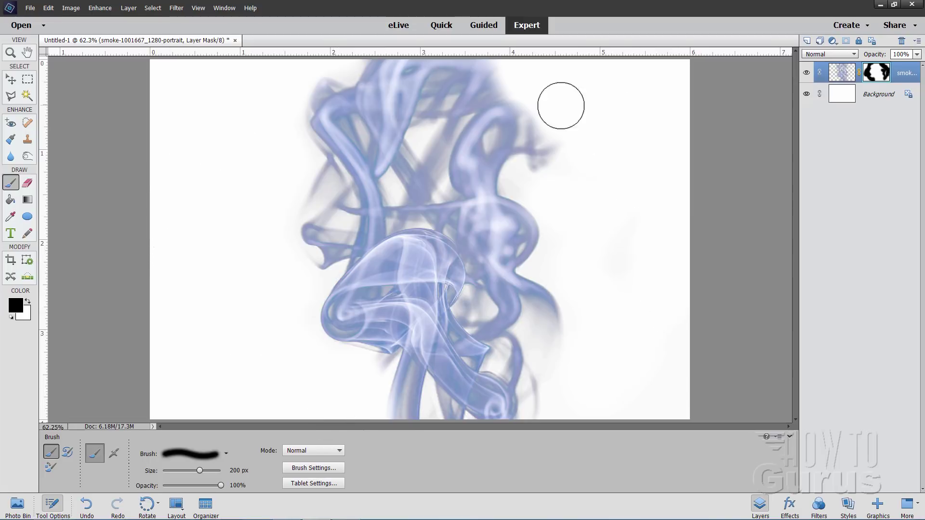
{"action": "left_click", "coordinate": [846, 73]}
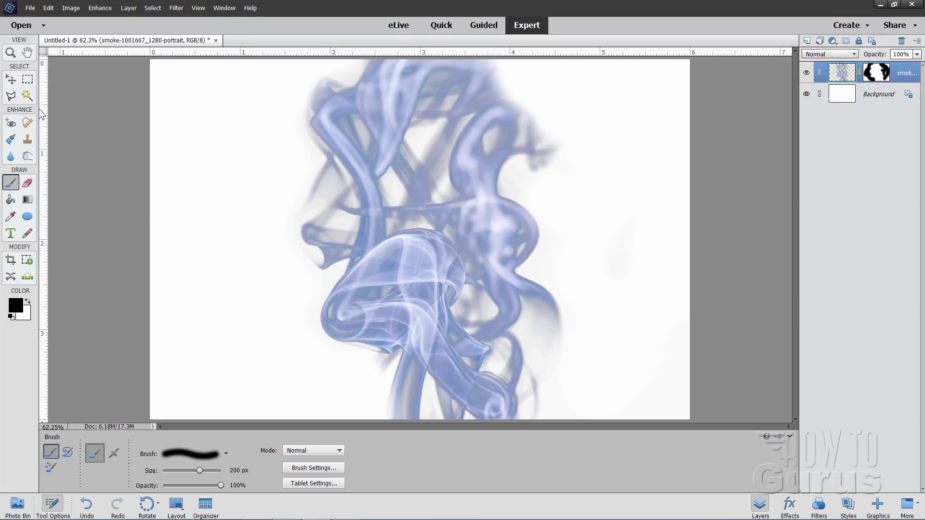
Invert the smoke layer to dark brown wisps and make a duplicate of the layer.
{"action": "left_click", "coordinate": [11, 79]}
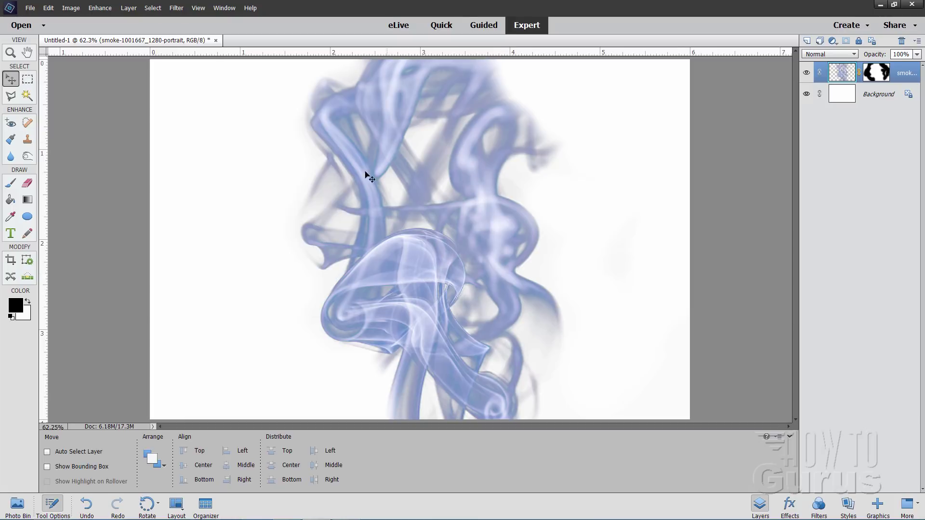
{"action": "left_click", "coordinate": [175, 8]}
{"action": "mouse_move", "coordinate": [214, 52]}
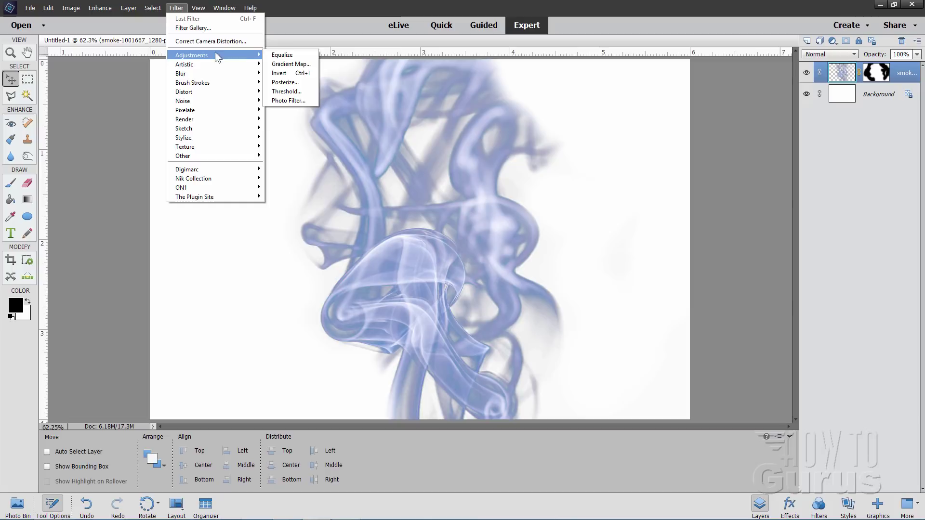
{"action": "left_click", "coordinate": [296, 73]}
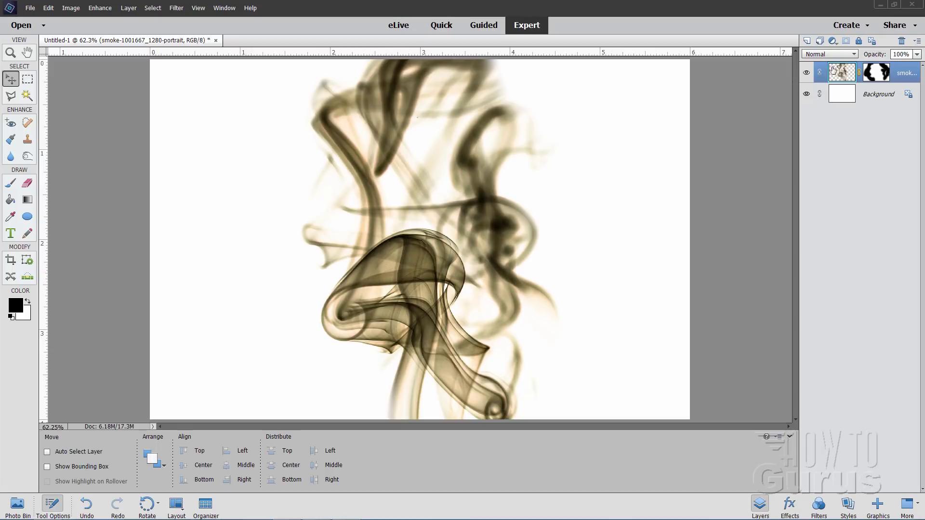
{"action": "left_click_drag", "start_coordinate": [843, 72], "coordinate": [807, 41]}
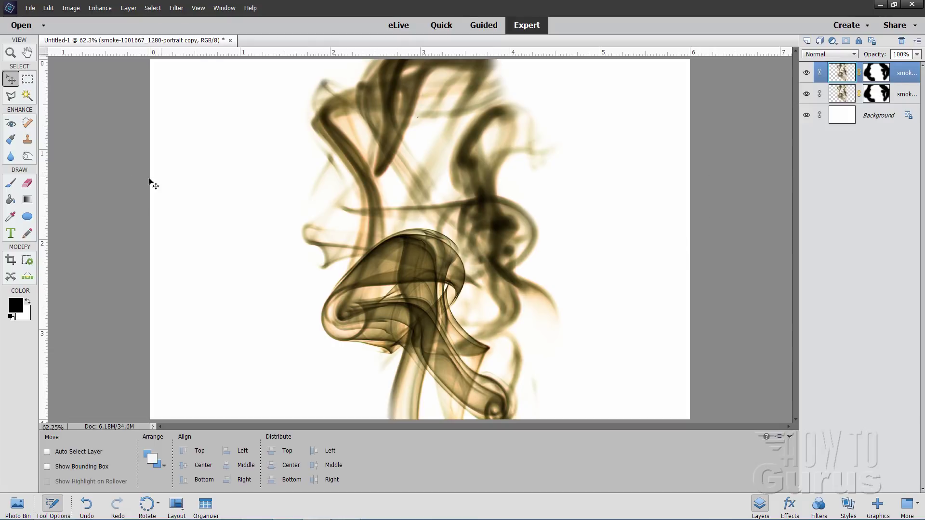
Place woman-684686_1920.jpg over the whole canvas and commit it as the top layer.
{"action": "left_click", "coordinate": [30, 8]}
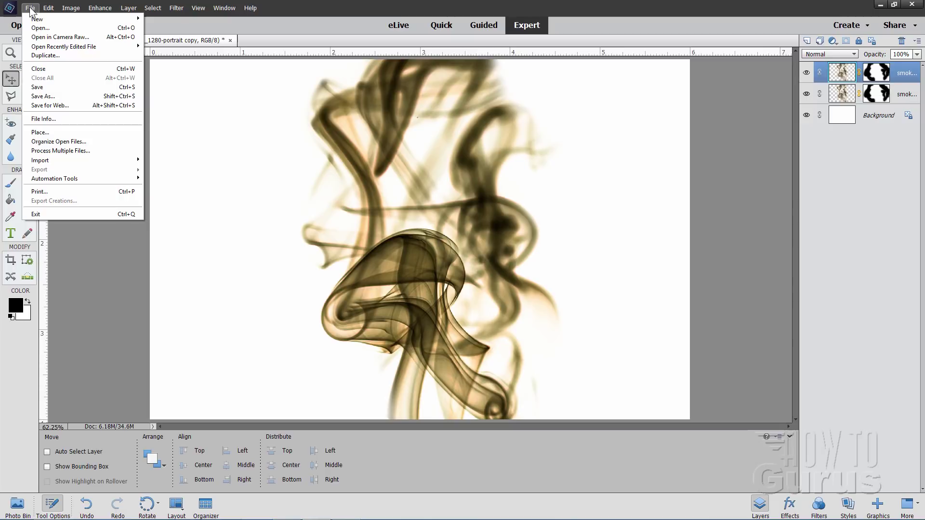
{"action": "left_click", "coordinate": [56, 128]}
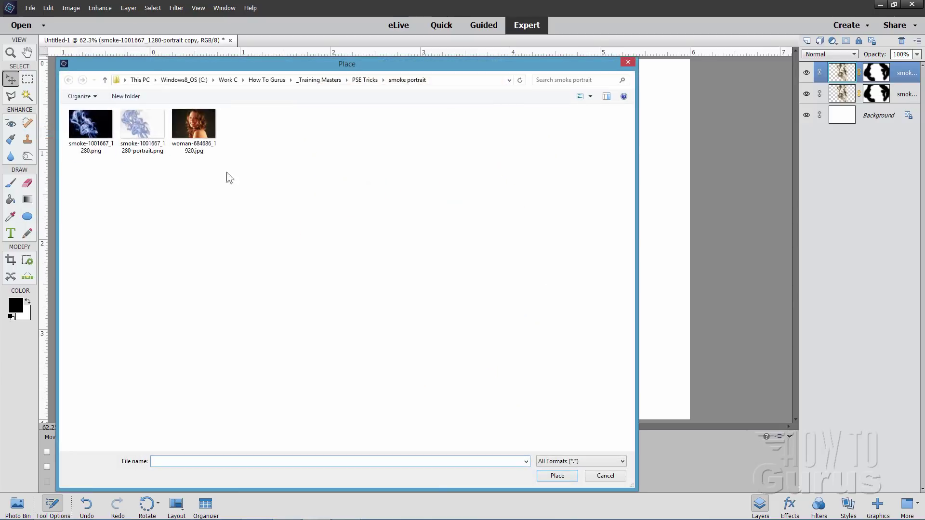
{"action": "left_click", "coordinate": [200, 132]}
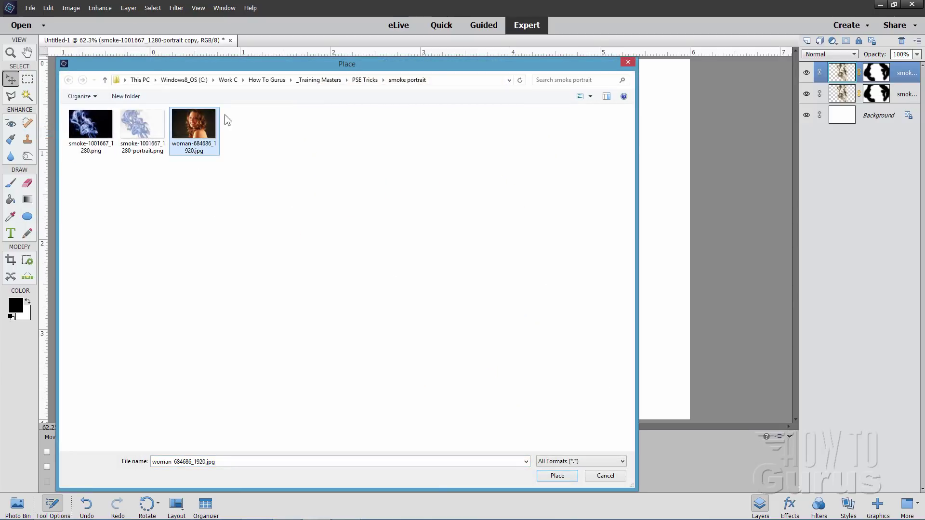
{"action": "left_click", "coordinate": [558, 476]}
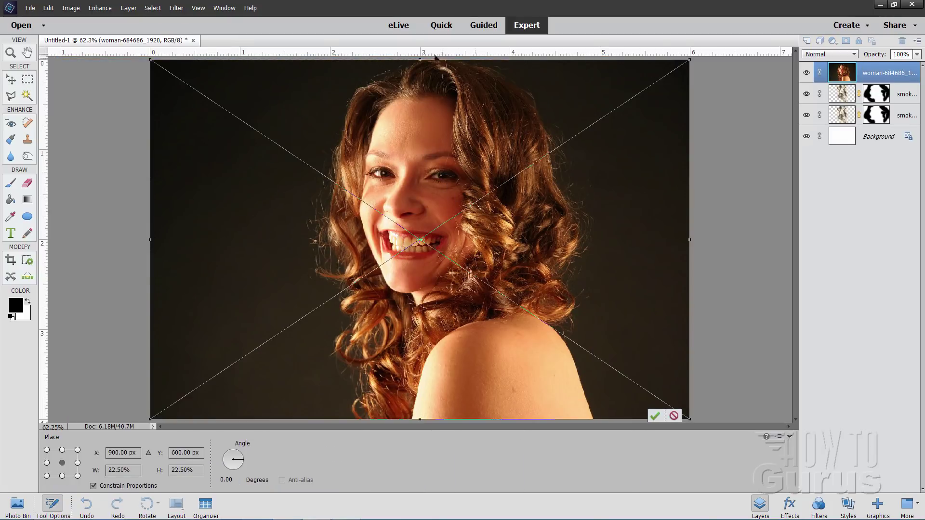
{"action": "left_click", "coordinate": [655, 415]}
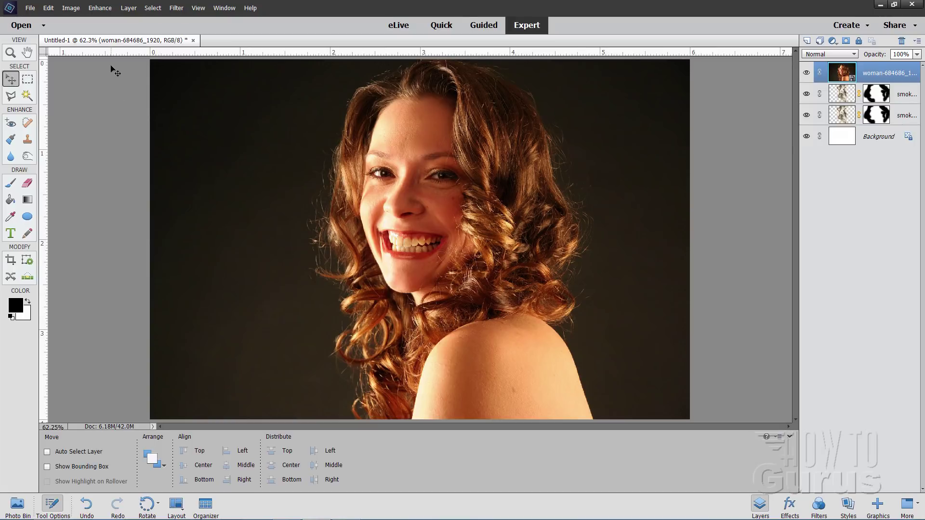
Trace a closed polygonal lasso outline around the woman's hair, face and shoulder.
{"action": "left_click", "coordinate": [11, 95]}
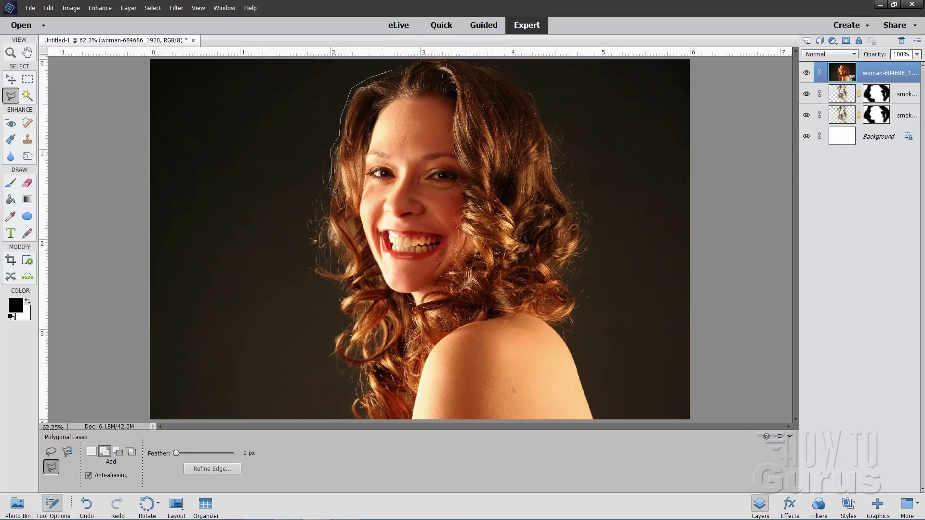
{"action": "left_click", "coordinate": [305, 246]}
{"action": "left_click", "coordinate": [337, 264]}
{"action": "left_click", "coordinate": [312, 262]}
{"action": "left_click", "coordinate": [313, 280]}
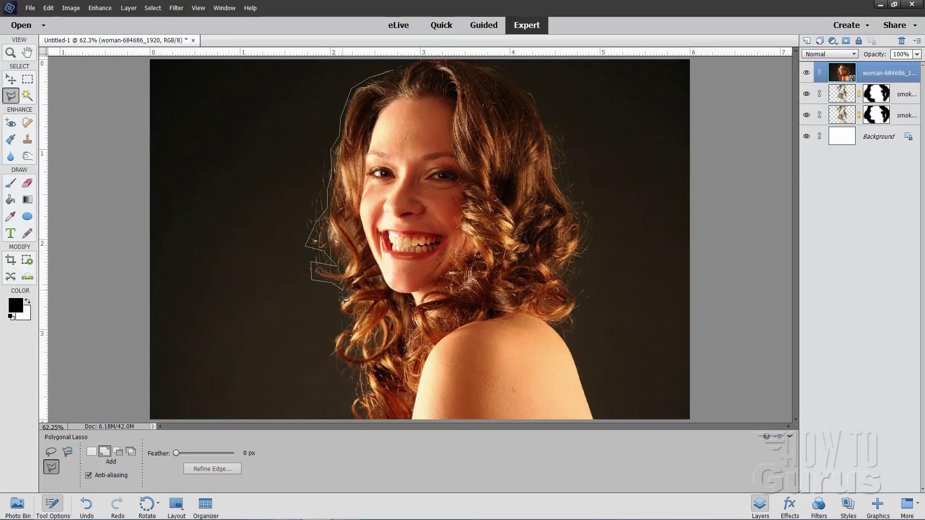
{"action": "left_click", "coordinate": [332, 337]}
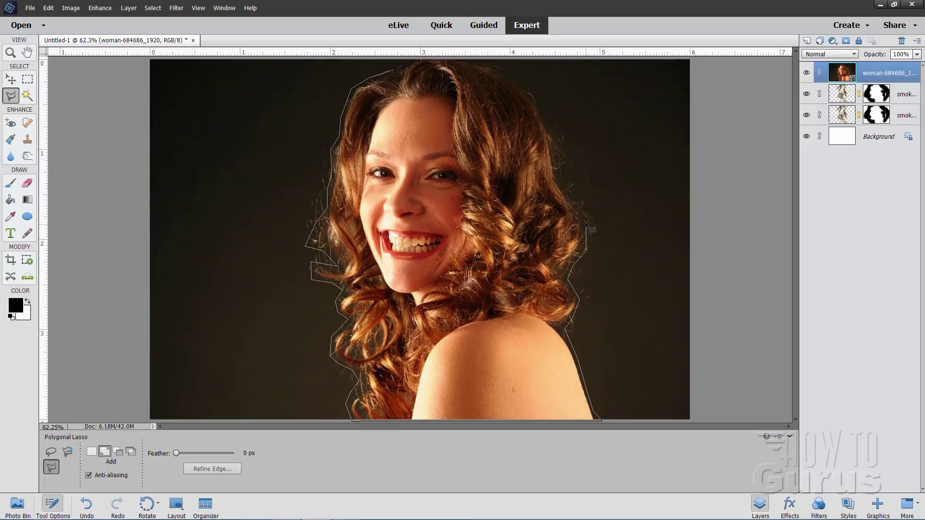
{"action": "left_click", "coordinate": [557, 170]}
{"action": "left_click", "coordinate": [534, 87]}
{"action": "left_click", "coordinate": [478, 60]}
{"action": "left_click", "coordinate": [396, 73]}
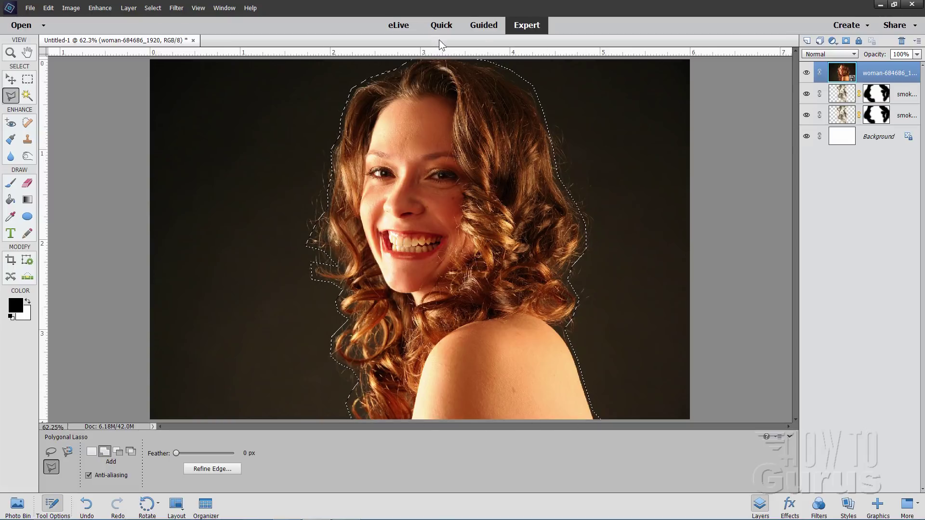
Open Refine Edge with a 70 px brush and Smart Radius turned on.
{"action": "left_click", "coordinate": [152, 9]}
{"action": "left_click", "coordinate": [164, 92]}
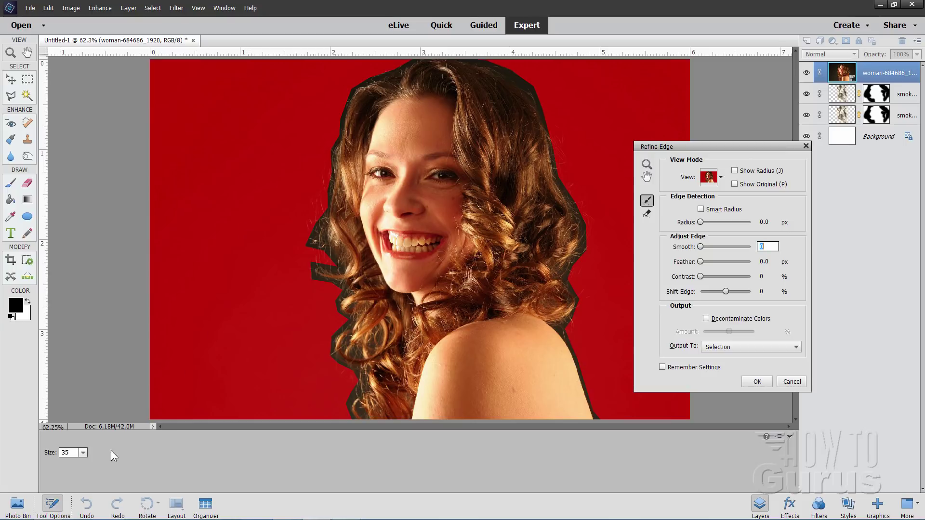
{"action": "left_click", "coordinate": [73, 453]}
{"action": "type", "text": "70"}
{"action": "left_click", "coordinate": [702, 210]}
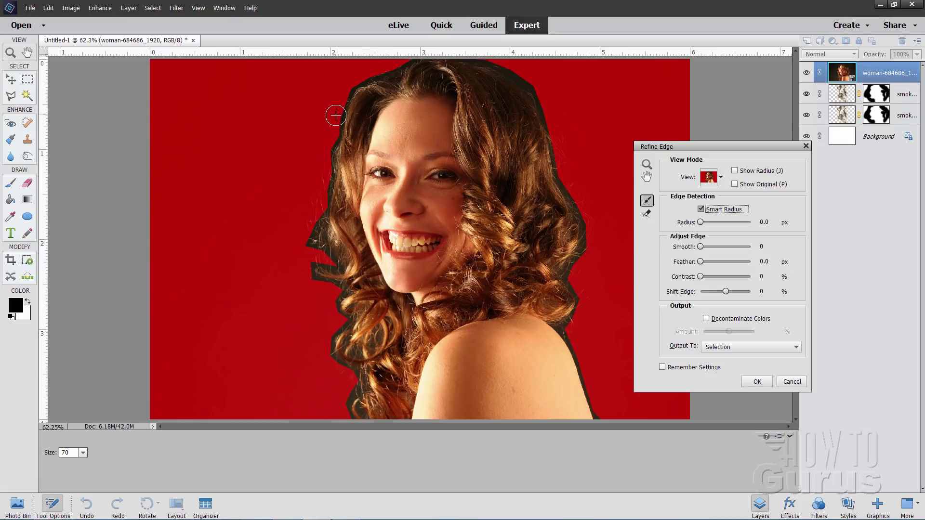
Paint along the hair edges on both sides and the right shoulder to refine them.
{"action": "mouse_move", "coordinate": [335, 114]}
{"action": "left_mouse_down"}
{"action": "mouse_move", "coordinate": [326, 215]}
{"action": "mouse_move", "coordinate": [312, 196]}
{"action": "mouse_move", "coordinate": [303, 215]}
{"action": "mouse_move", "coordinate": [323, 216]}
{"action": "mouse_move", "coordinate": [312, 240]}
{"action": "mouse_move", "coordinate": [341, 260]}
{"action": "mouse_move", "coordinate": [261, 218]}
{"action": "mouse_move", "coordinate": [339, 265]}
{"action": "mouse_move", "coordinate": [310, 264]}
{"action": "mouse_move", "coordinate": [345, 289]}
{"action": "left_mouse_up"}
{"action": "mouse_move", "coordinate": [304, 314]}
{"action": "left_mouse_down"}
{"action": "mouse_move", "coordinate": [346, 291]}
{"action": "mouse_move", "coordinate": [337, 309]}
{"action": "mouse_move", "coordinate": [351, 317]}
{"action": "mouse_move", "coordinate": [334, 348]}
{"action": "mouse_move", "coordinate": [338, 380]}
{"action": "left_mouse_up"}
{"action": "left_click_drag", "start_coordinate": [344, 323], "coordinate": [367, 347]}
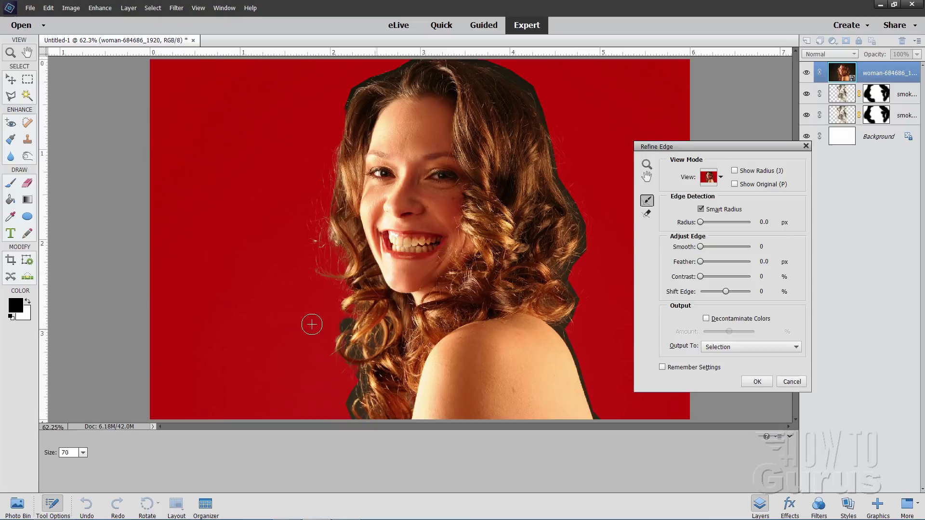
{"action": "mouse_move", "coordinate": [310, 325]}
{"action": "left_mouse_down"}
{"action": "mouse_move", "coordinate": [351, 329]}
{"action": "mouse_move", "coordinate": [357, 350]}
{"action": "mouse_move", "coordinate": [373, 350]}
{"action": "mouse_move", "coordinate": [360, 313]}
{"action": "mouse_move", "coordinate": [376, 327]}
{"action": "mouse_move", "coordinate": [361, 328]}
{"action": "mouse_move", "coordinate": [390, 329]}
{"action": "mouse_move", "coordinate": [365, 373]}
{"action": "mouse_move", "coordinate": [327, 341]}
{"action": "mouse_move", "coordinate": [344, 387]}
{"action": "mouse_move", "coordinate": [349, 373]}
{"action": "mouse_move", "coordinate": [371, 376]}
{"action": "mouse_move", "coordinate": [339, 403]}
{"action": "mouse_move", "coordinate": [345, 374]}
{"action": "mouse_move", "coordinate": [365, 399]}
{"action": "mouse_move", "coordinate": [390, 371]}
{"action": "mouse_move", "coordinate": [349, 374]}
{"action": "mouse_move", "coordinate": [365, 416]}
{"action": "mouse_move", "coordinate": [389, 400]}
{"action": "mouse_move", "coordinate": [370, 381]}
{"action": "left_mouse_up"}
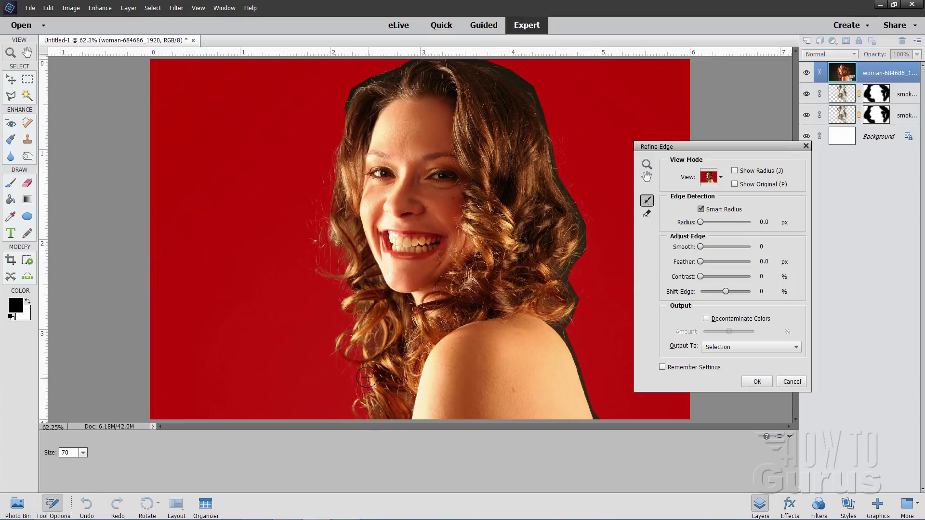
{"action": "mouse_move", "coordinate": [340, 127]}
{"action": "left_mouse_down"}
{"action": "mouse_move", "coordinate": [366, 79]}
{"action": "mouse_move", "coordinate": [349, 85]}
{"action": "mouse_move", "coordinate": [403, 66]}
{"action": "mouse_move", "coordinate": [362, 88]}
{"action": "mouse_move", "coordinate": [414, 59]}
{"action": "left_mouse_up"}
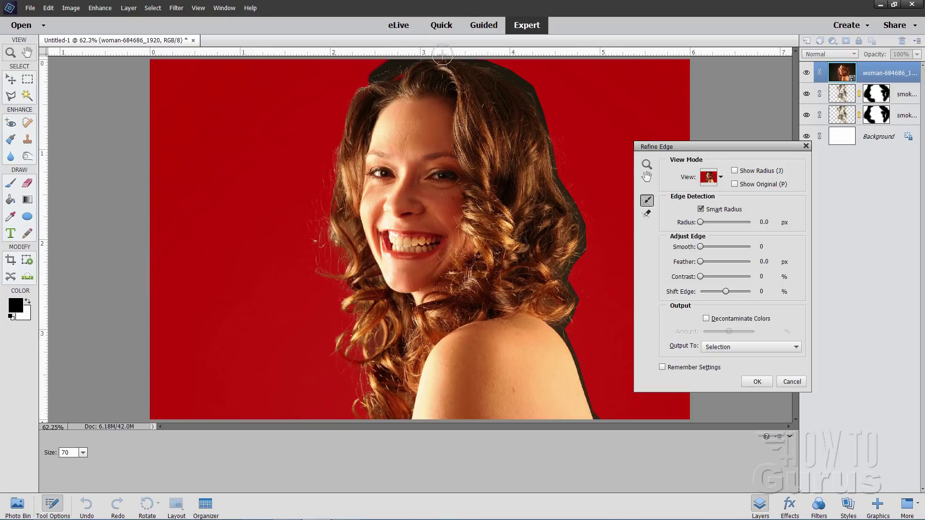
{"action": "left_click_drag", "start_coordinate": [559, 82], "coordinate": [481, 56]}
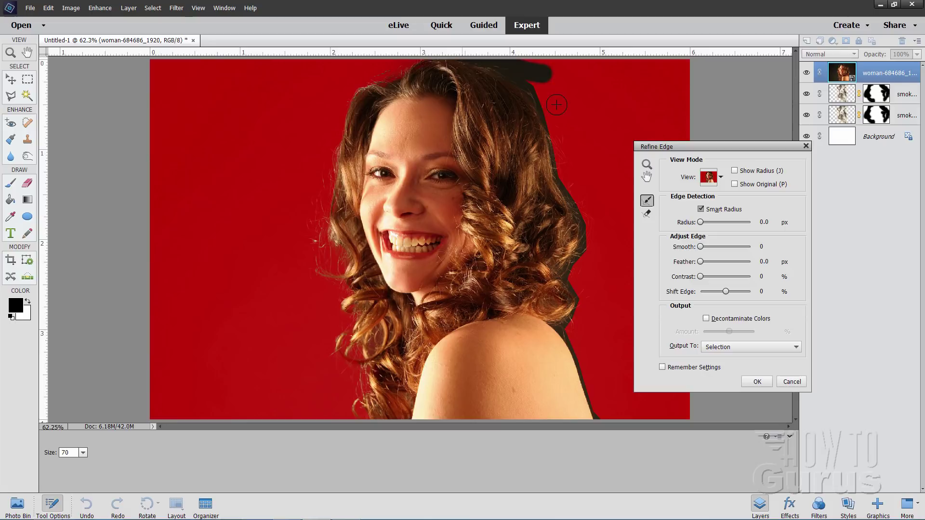
{"action": "mouse_move", "coordinate": [554, 102]}
{"action": "left_mouse_down"}
{"action": "mouse_move", "coordinate": [526, 83]}
{"action": "mouse_move", "coordinate": [540, 104]}
{"action": "mouse_move", "coordinate": [530, 88]}
{"action": "mouse_move", "coordinate": [539, 92]}
{"action": "mouse_move", "coordinate": [562, 189]}
{"action": "mouse_move", "coordinate": [582, 220]}
{"action": "mouse_move", "coordinate": [623, 228]}
{"action": "mouse_move", "coordinate": [584, 213]}
{"action": "mouse_move", "coordinate": [573, 259]}
{"action": "mouse_move", "coordinate": [593, 267]}
{"action": "mouse_move", "coordinate": [582, 251]}
{"action": "mouse_move", "coordinate": [563, 275]}
{"action": "mouse_move", "coordinate": [605, 309]}
{"action": "mouse_move", "coordinate": [572, 278]}
{"action": "mouse_move", "coordinate": [579, 305]}
{"action": "left_mouse_up"}
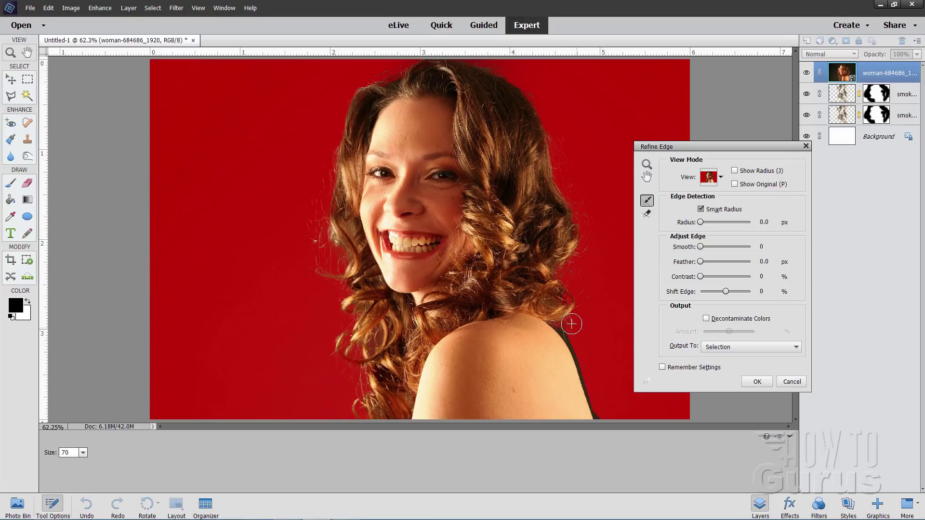
{"action": "mouse_move", "coordinate": [572, 324]}
{"action": "left_mouse_down"}
{"action": "mouse_move", "coordinate": [561, 330]}
{"action": "mouse_move", "coordinate": [598, 420]}
{"action": "left_mouse_up"}
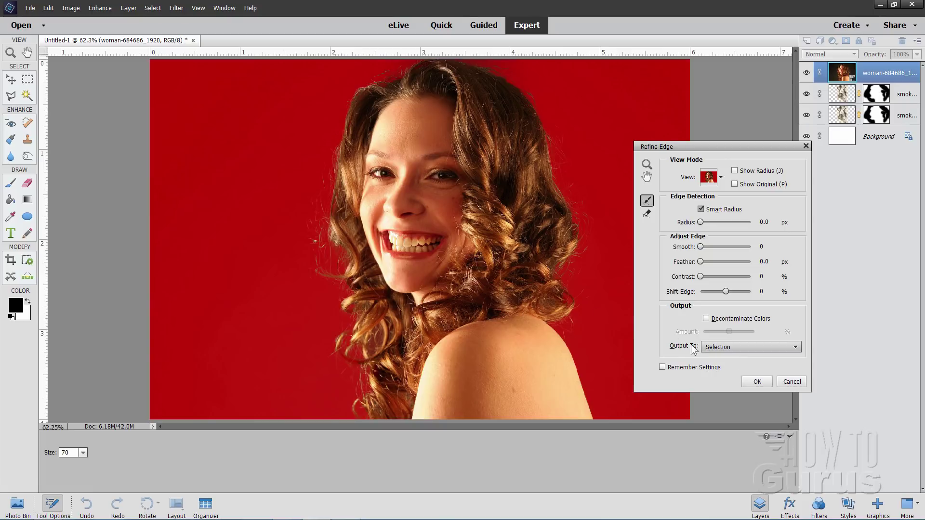
Output the refined selection to a new layer with layer mask.
{"action": "left_click", "coordinate": [729, 348]}
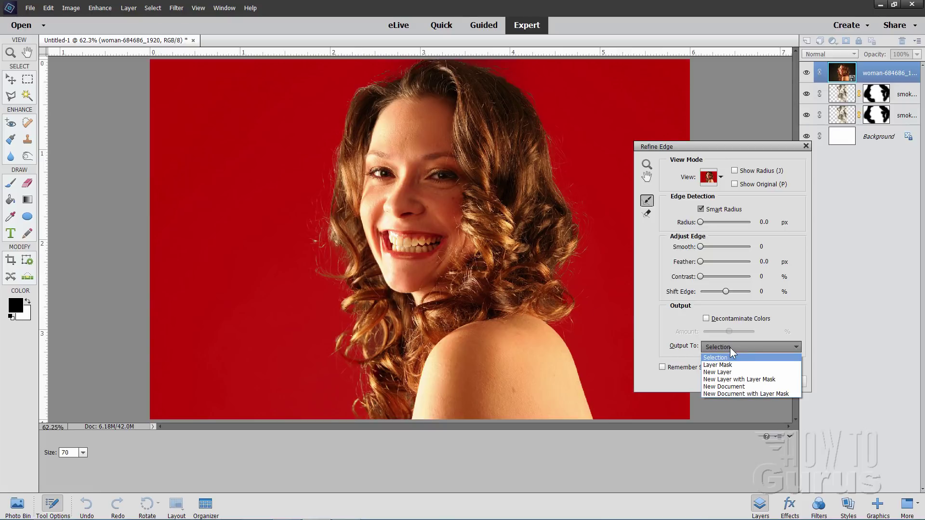
{"action": "left_click", "coordinate": [736, 381]}
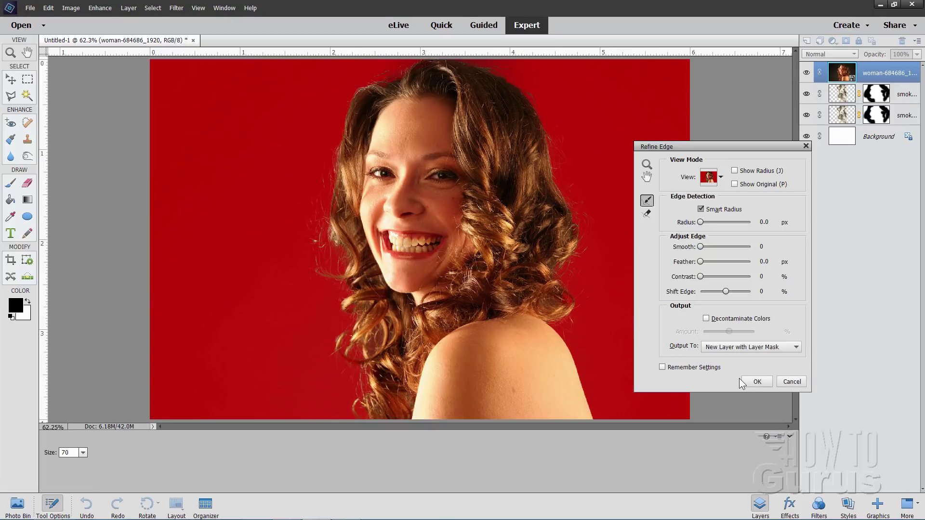
{"action": "left_click", "coordinate": [759, 382]}
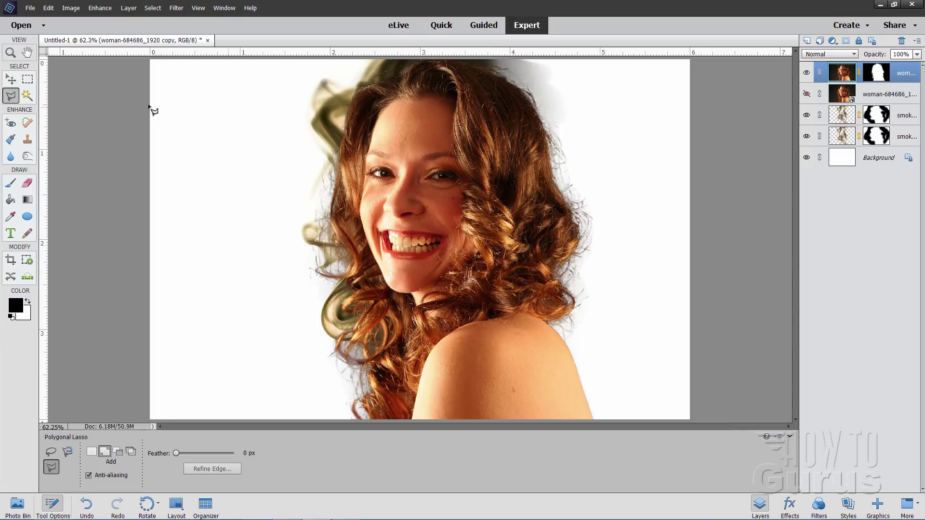
Move the masked cut-out layer below the original photo layer.
{"action": "left_click", "coordinate": [11, 81]}
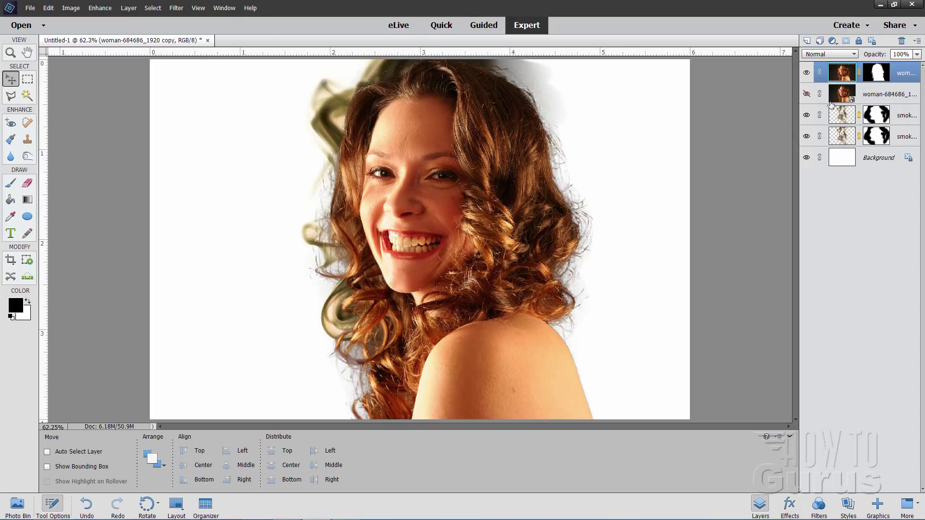
{"action": "left_click_drag", "start_coordinate": [908, 73], "coordinate": [899, 95]}
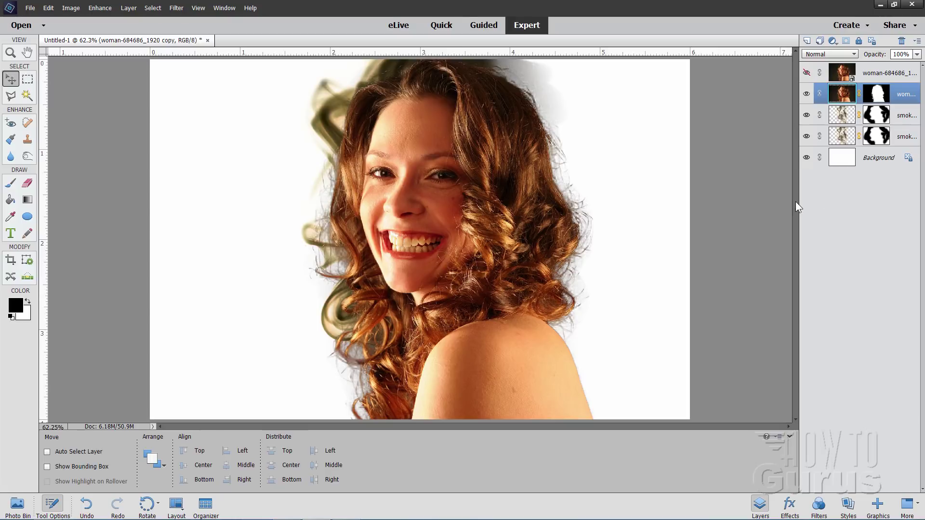
{"action": "left_click_drag", "start_coordinate": [797, 201], "coordinate": [833, 203]}
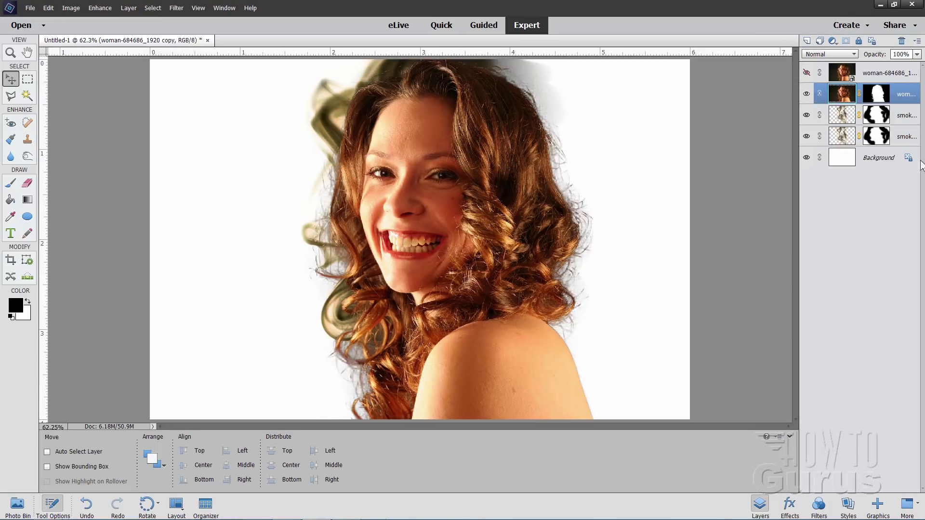
Clip the cut-out to the smoke layers and make the original photo visible again.
{"action": "right_click", "coordinate": [904, 97]}
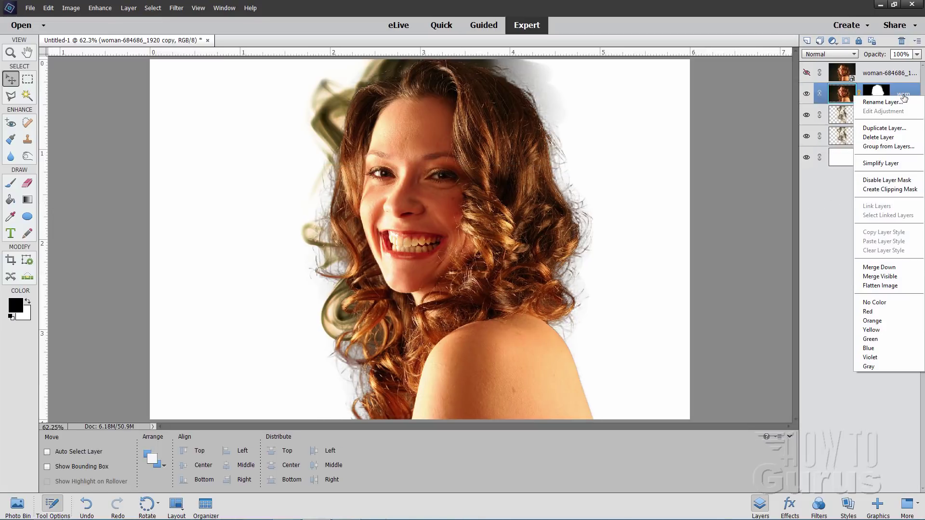
{"action": "left_click", "coordinate": [892, 189]}
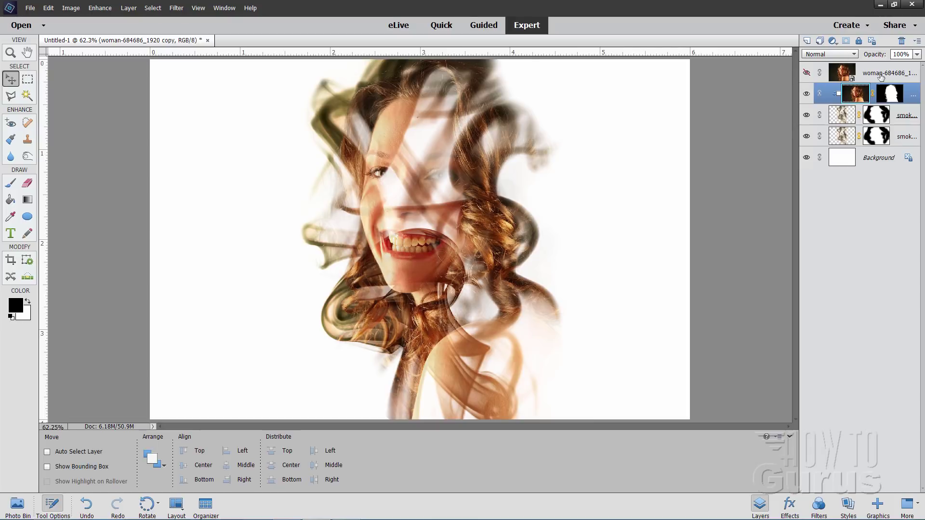
{"action": "left_click", "coordinate": [807, 74]}
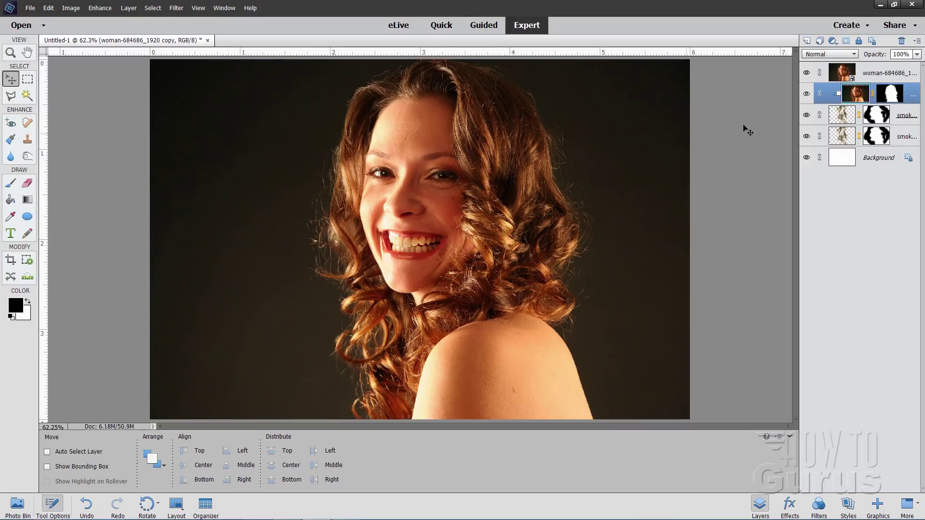
Add a mask to the original photo and replace it with a copy of the cut-out's mask.
{"action": "left_click", "coordinate": [876, 73]}
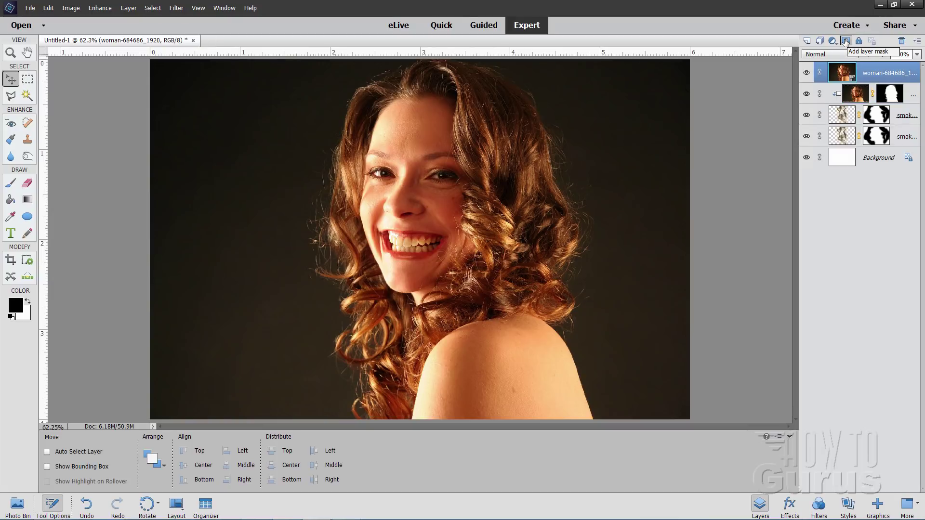
{"action": "left_click", "coordinate": [845, 41]}
{"action": "key", "text": "b"}
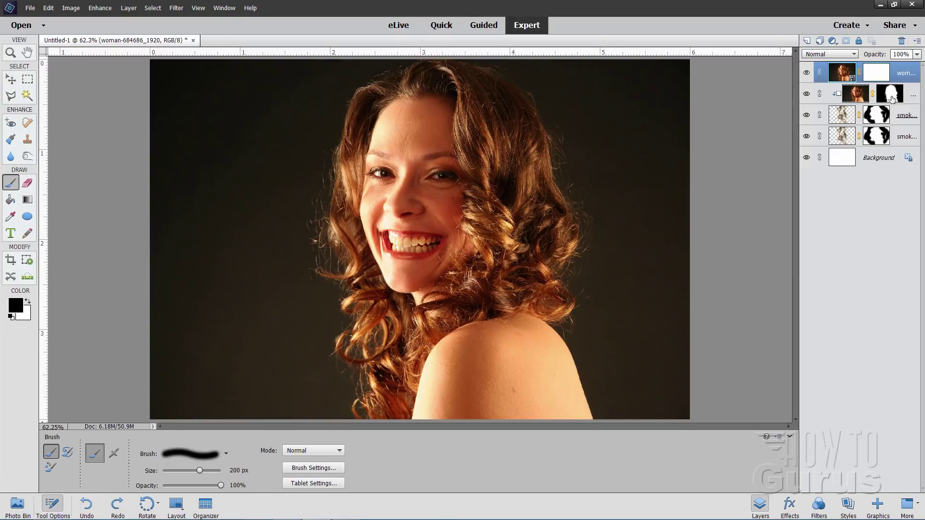
{"action": "left_click", "coordinate": [893, 96]}
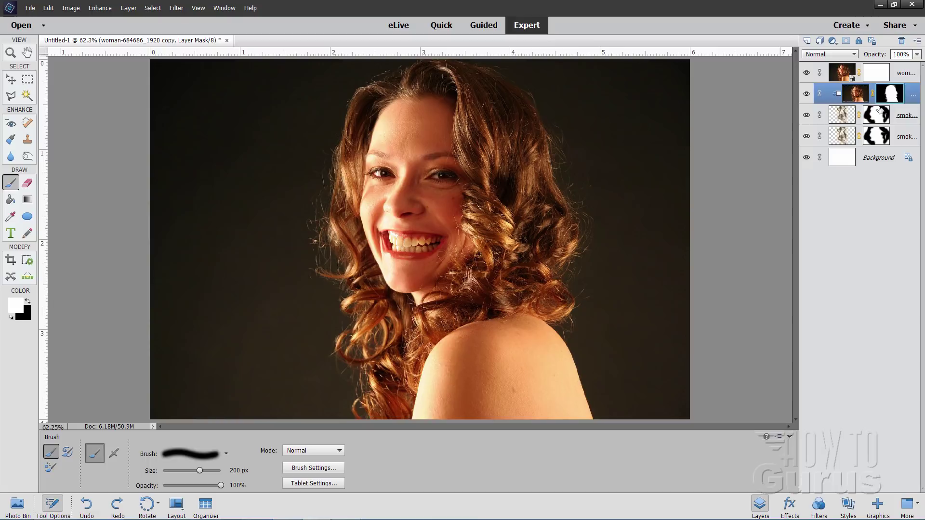
{"action": "key", "text": "alt"}
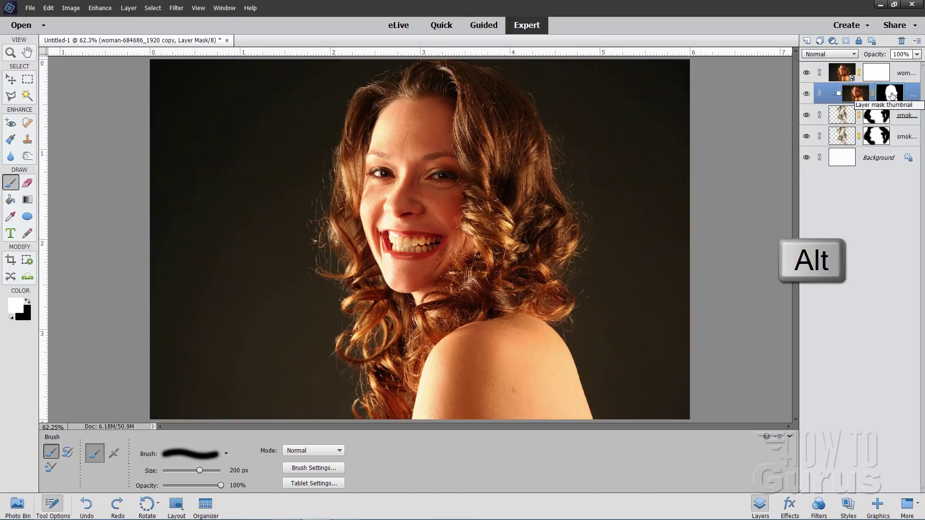
{"action": "left_click_drag", "start_coordinate": [888, 93], "coordinate": [877, 72]}
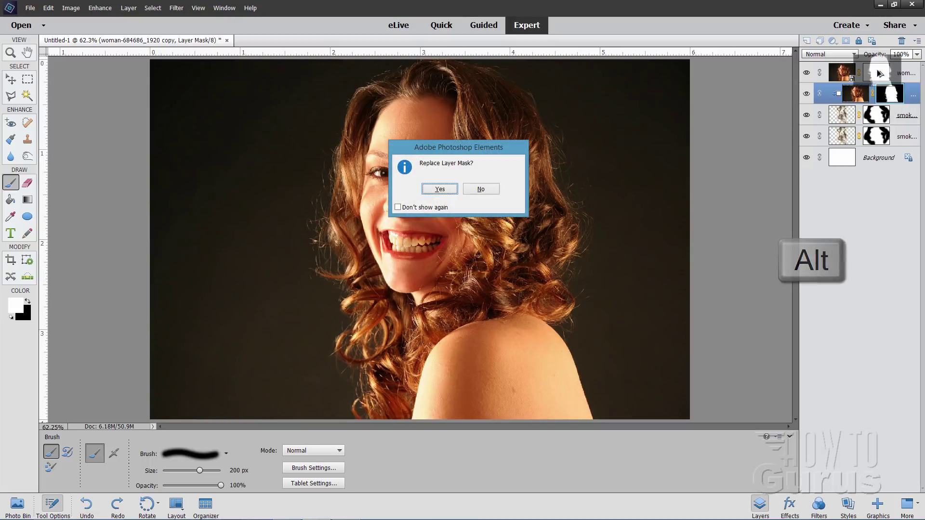
{"action": "left_click", "coordinate": [444, 189]}
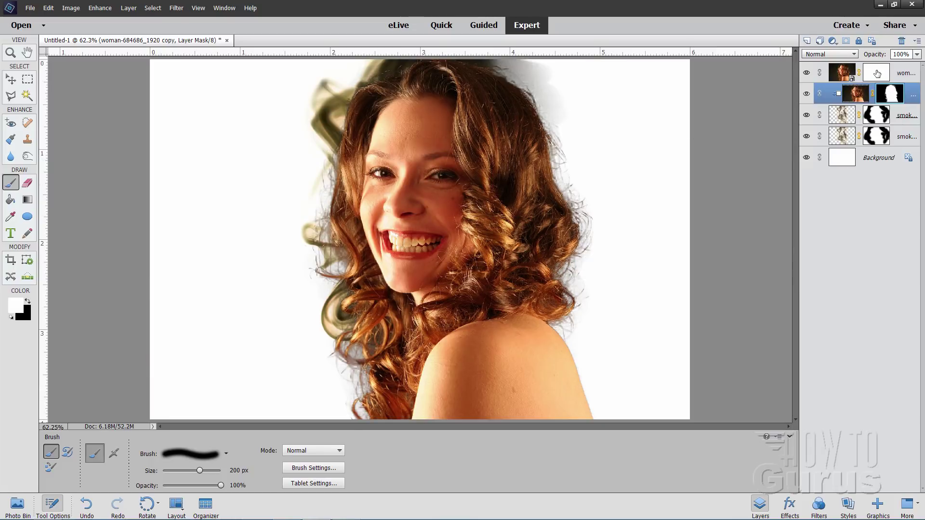
Toggle the top photo off and on to check the blend, then select its mask.
{"action": "left_click", "coordinate": [807, 73]}
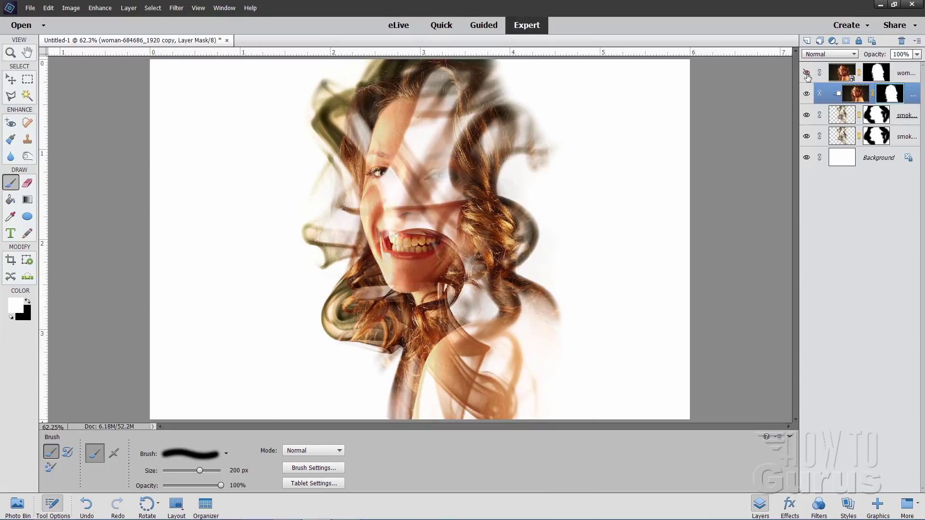
{"action": "left_click", "coordinate": [808, 73]}
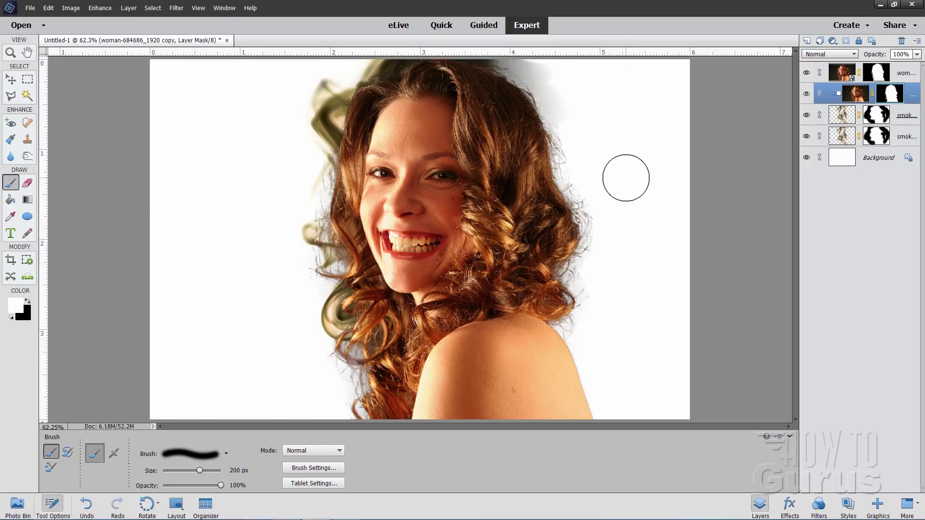
{"action": "left_click", "coordinate": [880, 72]}
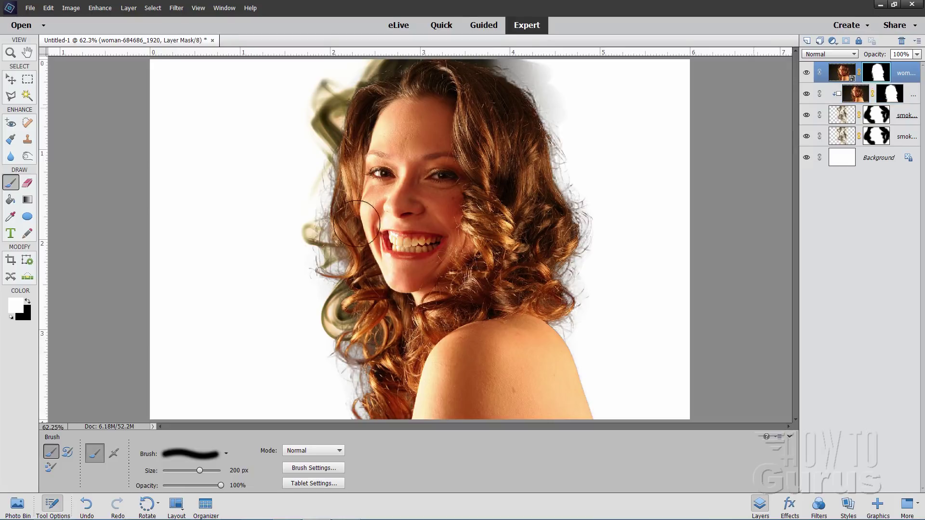
With black as foreground, paint out the shoulder and the curls beside the neck on the mask.
{"action": "left_click", "coordinate": [28, 302]}
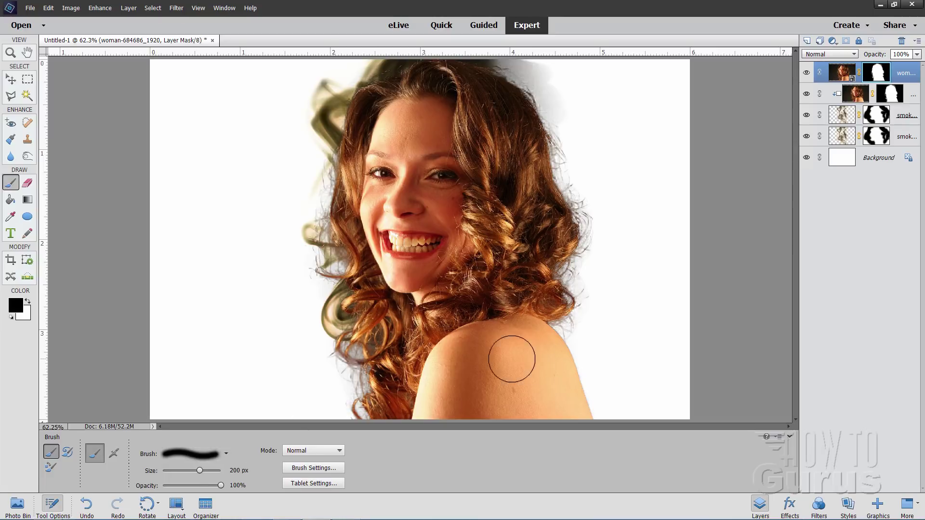
{"action": "mouse_move", "coordinate": [512, 359]}
{"action": "left_mouse_down"}
{"action": "mouse_move", "coordinate": [493, 411]}
{"action": "mouse_move", "coordinate": [534, 418]}
{"action": "mouse_move", "coordinate": [582, 400]}
{"action": "mouse_move", "coordinate": [525, 347]}
{"action": "mouse_move", "coordinate": [533, 355]}
{"action": "mouse_move", "coordinate": [429, 394]}
{"action": "mouse_move", "coordinate": [416, 416]}
{"action": "mouse_move", "coordinate": [406, 417]}
{"action": "mouse_move", "coordinate": [473, 392]}
{"action": "mouse_move", "coordinate": [483, 366]}
{"action": "mouse_move", "coordinate": [450, 374]}
{"action": "mouse_move", "coordinate": [435, 366]}
{"action": "mouse_move", "coordinate": [367, 387]}
{"action": "mouse_move", "coordinate": [339, 401]}
{"action": "mouse_move", "coordinate": [355, 427]}
{"action": "mouse_move", "coordinate": [331, 349]}
{"action": "mouse_move", "coordinate": [338, 329]}
{"action": "mouse_move", "coordinate": [368, 324]}
{"action": "mouse_move", "coordinate": [376, 345]}
{"action": "mouse_move", "coordinate": [339, 297]}
{"action": "mouse_move", "coordinate": [289, 282]}
{"action": "mouse_move", "coordinate": [296, 287]}
{"action": "mouse_move", "coordinate": [276, 325]}
{"action": "mouse_move", "coordinate": [297, 250]}
{"action": "mouse_move", "coordinate": [316, 243]}
{"action": "mouse_move", "coordinate": [310, 180]}
{"action": "mouse_move", "coordinate": [300, 190]}
{"action": "mouse_move", "coordinate": [303, 220]}
{"action": "left_mouse_up"}
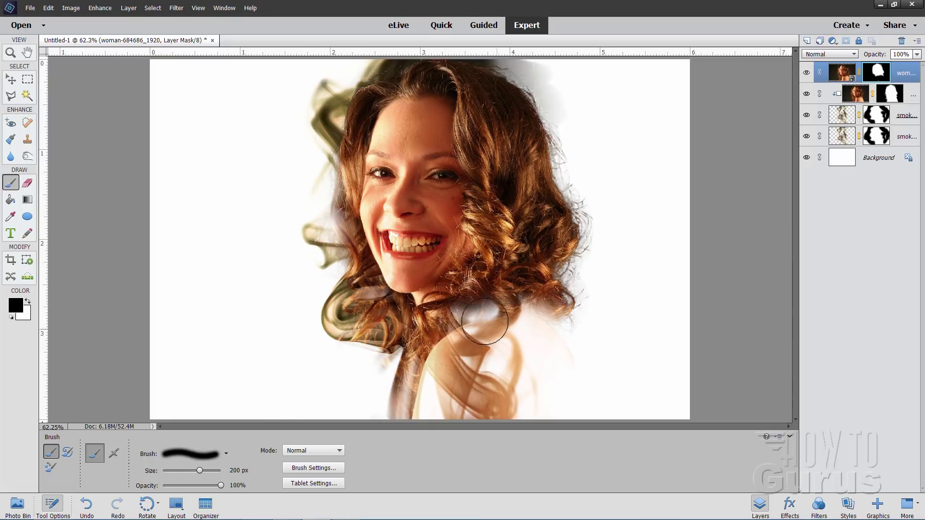
{"action": "mouse_move", "coordinate": [561, 341]}
{"action": "left_mouse_down"}
{"action": "mouse_move", "coordinate": [587, 326]}
{"action": "mouse_move", "coordinate": [568, 306]}
{"action": "mouse_move", "coordinate": [576, 290]}
{"action": "mouse_move", "coordinate": [642, 254]}
{"action": "mouse_move", "coordinate": [586, 263]}
{"action": "mouse_move", "coordinate": [601, 213]}
{"action": "mouse_move", "coordinate": [582, 170]}
{"action": "left_mouse_up"}
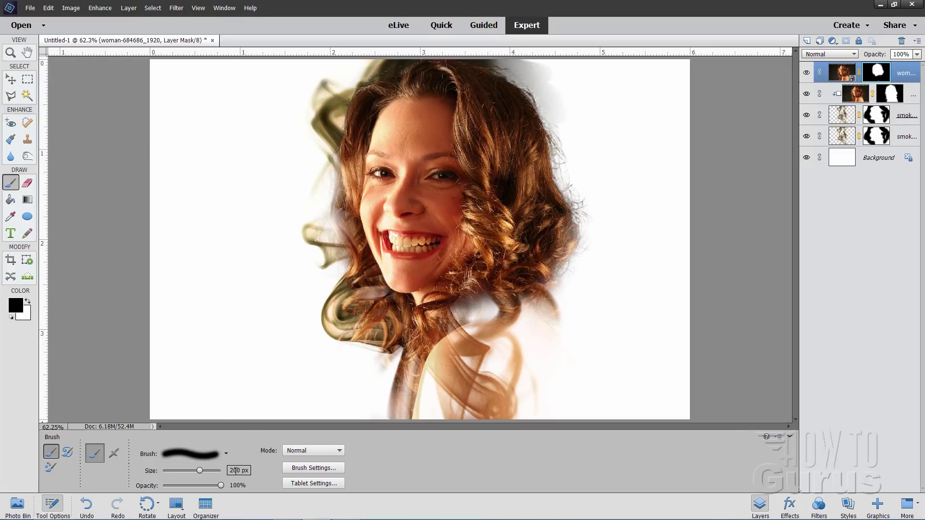
Pick the hard 19 px brush tip and set its size to 100 px for the hair-edge mask.
{"action": "left_click", "coordinate": [206, 459]}
{"action": "scroll", "coordinate": [212, 389], "scroll_direction": "up", "scroll_amount": 5}
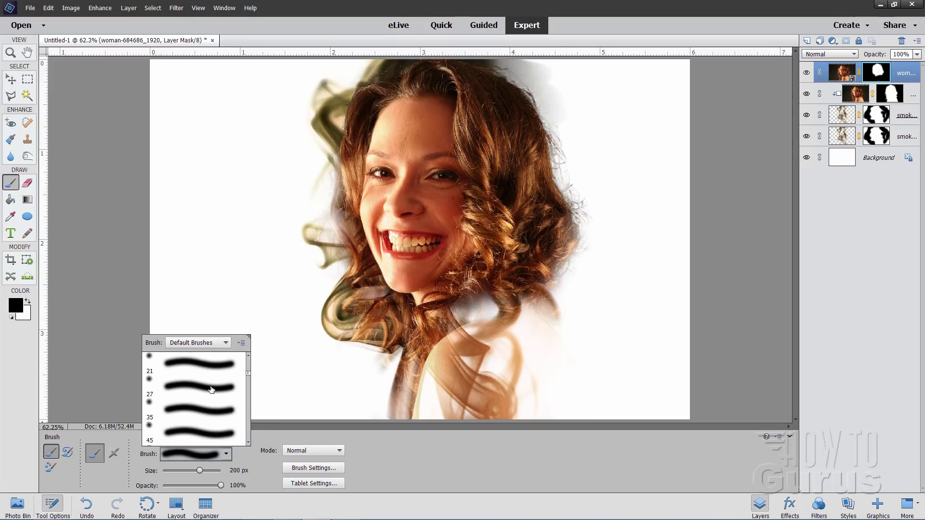
{"action": "scroll", "coordinate": [211, 390], "scroll_direction": "up", "scroll_amount": 3}
{"action": "left_click", "coordinate": [182, 378]}
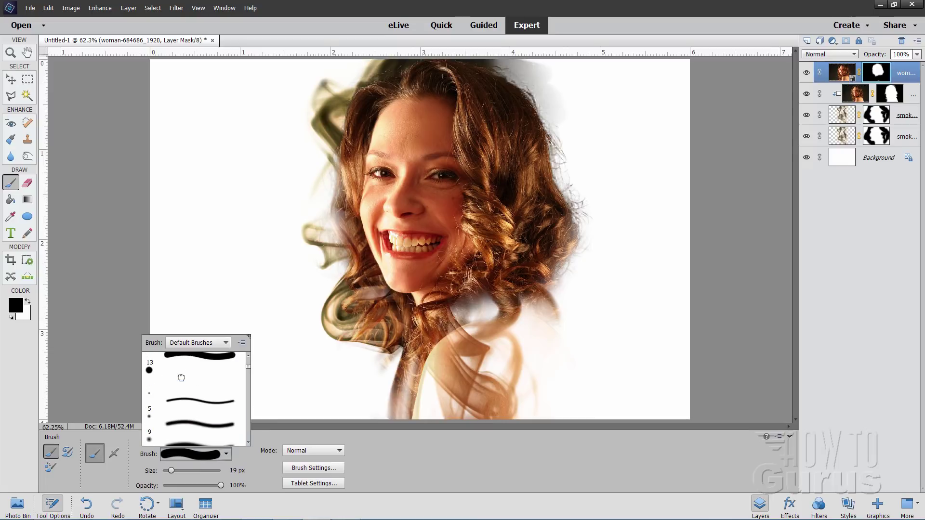
{"action": "left_click", "coordinate": [244, 455]}
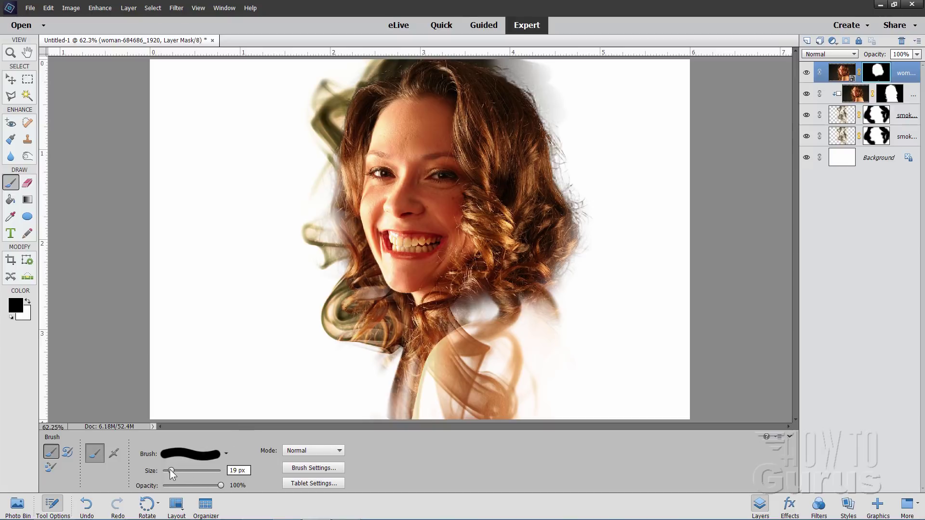
{"action": "left_click_drag", "start_coordinate": [171, 470], "coordinate": [176, 471]}
{"action": "type", "text": "100"}
{"action": "mouse_move", "coordinate": [570, 138]}
{"action": "left_mouse_down"}
{"action": "mouse_move", "coordinate": [571, 163]}
{"action": "mouse_move", "coordinate": [548, 95]}
{"action": "mouse_move", "coordinate": [571, 129]}
{"action": "mouse_move", "coordinate": [567, 172]}
{"action": "mouse_move", "coordinate": [595, 225]}
{"action": "mouse_move", "coordinate": [592, 251]}
{"action": "mouse_move", "coordinate": [622, 235]}
{"action": "mouse_move", "coordinate": [589, 208]}
{"action": "mouse_move", "coordinate": [579, 184]}
{"action": "mouse_move", "coordinate": [588, 211]}
{"action": "mouse_move", "coordinate": [556, 153]}
{"action": "mouse_move", "coordinate": [567, 153]}
{"action": "mouse_move", "coordinate": [565, 101]}
{"action": "mouse_move", "coordinate": [507, 56]}
{"action": "mouse_move", "coordinate": [495, 51]}
{"action": "mouse_move", "coordinate": [519, 63]}
{"action": "mouse_move", "coordinate": [453, 42]}
{"action": "left_mouse_up"}
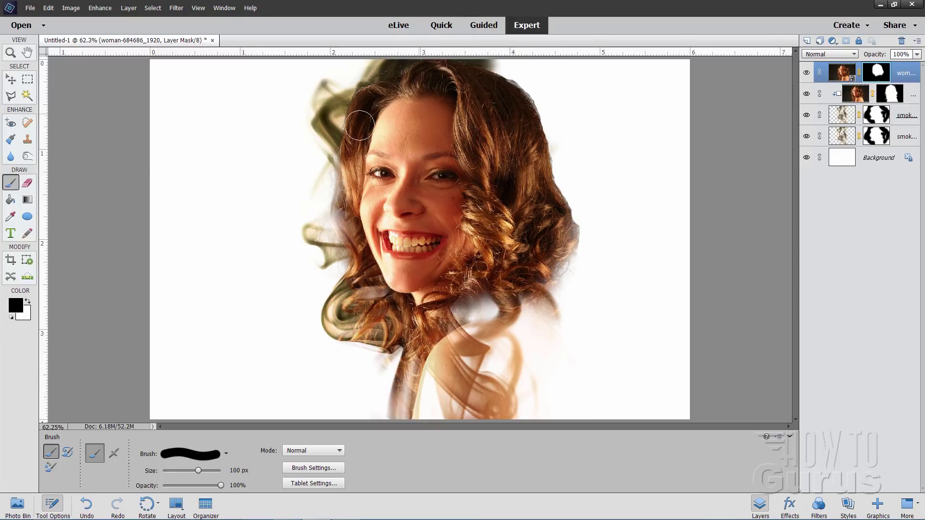
Blur along the right-hand hair edge of the portrait mask at 77 px, 50% strength.
{"action": "left_click", "coordinate": [10, 156]}
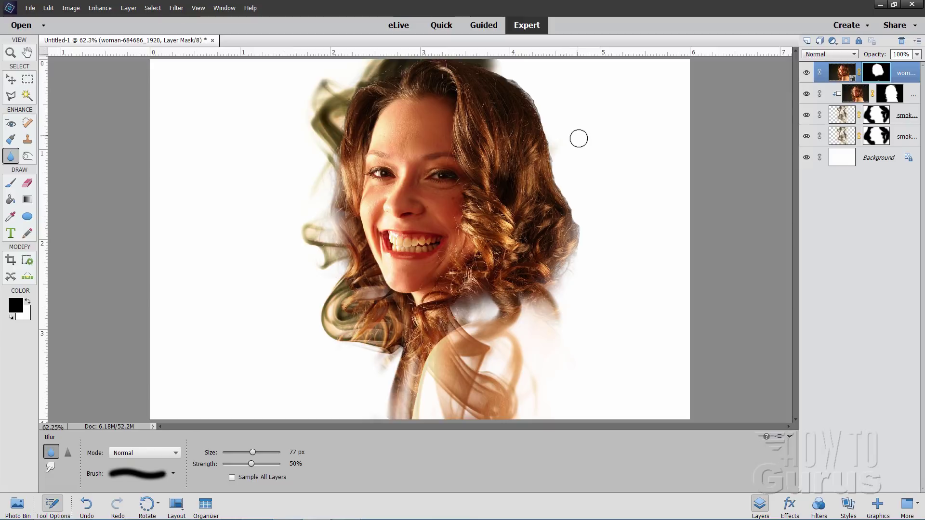
{"action": "mouse_move", "coordinate": [516, 93]}
{"action": "left_mouse_down"}
{"action": "mouse_move", "coordinate": [551, 129]}
{"action": "mouse_move", "coordinate": [554, 120]}
{"action": "mouse_move", "coordinate": [561, 189]}
{"action": "mouse_move", "coordinate": [557, 178]}
{"action": "mouse_move", "coordinate": [574, 201]}
{"action": "mouse_move", "coordinate": [580, 242]}
{"action": "mouse_move", "coordinate": [571, 192]}
{"action": "mouse_move", "coordinate": [565, 216]}
{"action": "left_mouse_up"}
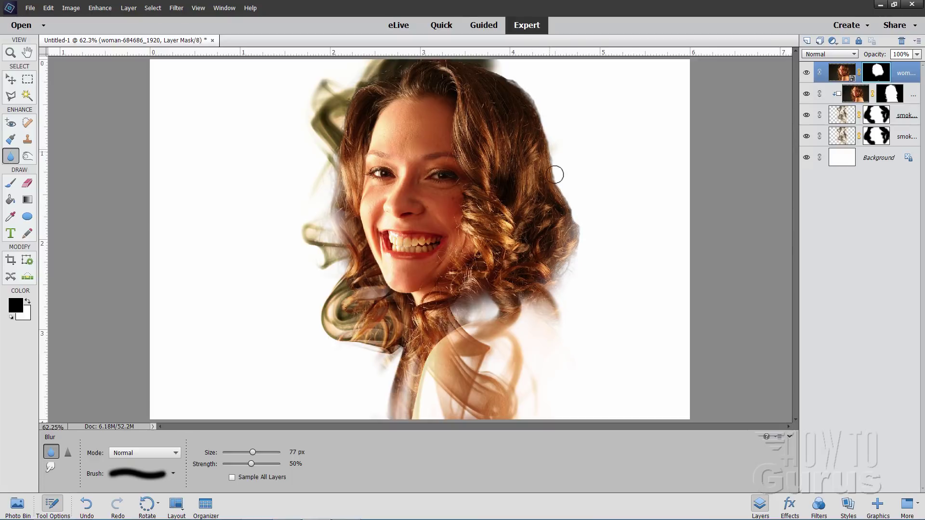
{"action": "left_click_drag", "start_coordinate": [555, 174], "coordinate": [567, 209]}
Select the lower smoke layer and drag it about half an inch to the right.
{"action": "left_click", "coordinate": [851, 139]}
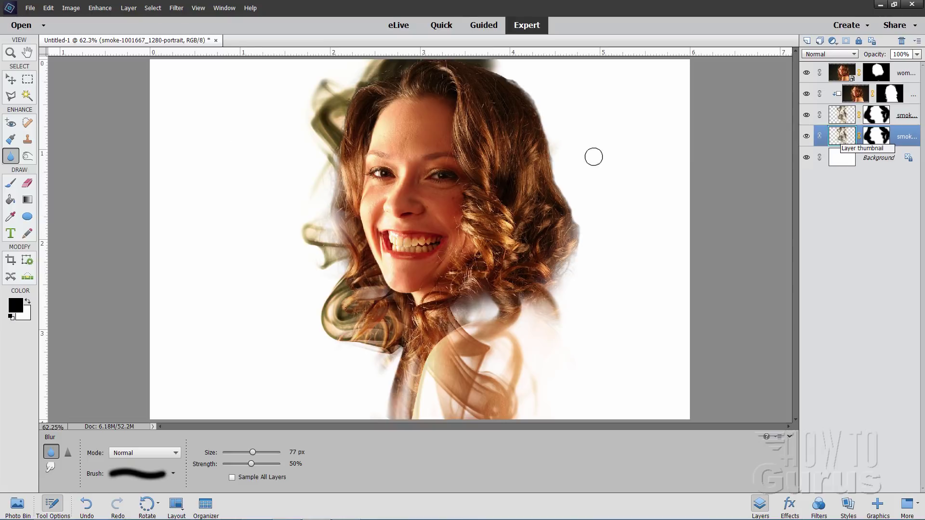
{"action": "left_click", "coordinate": [11, 81]}
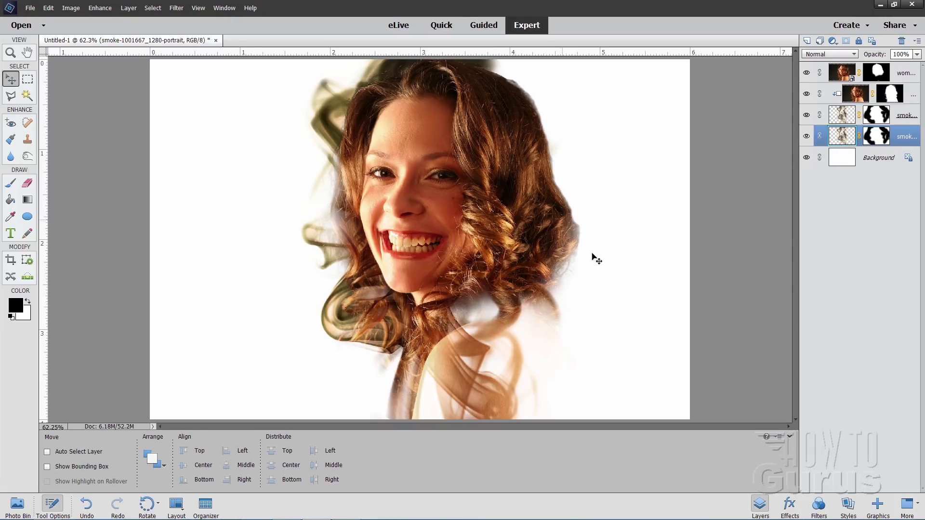
{"action": "left_click_drag", "start_coordinate": [496, 336], "coordinate": [606, 364]}
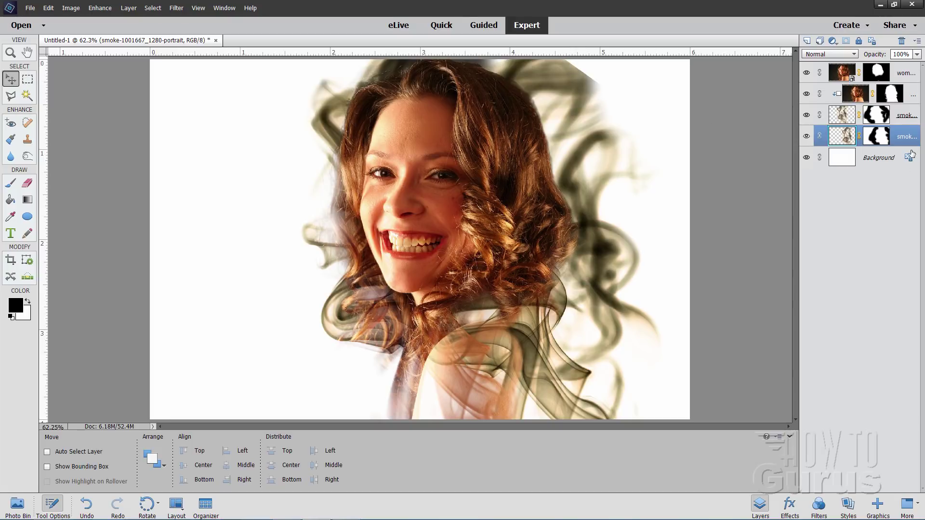
On the lower smoke layer's mask, paint out the hard top-right edge with a 200 px soft brush.
{"action": "left_click", "coordinate": [880, 139]}
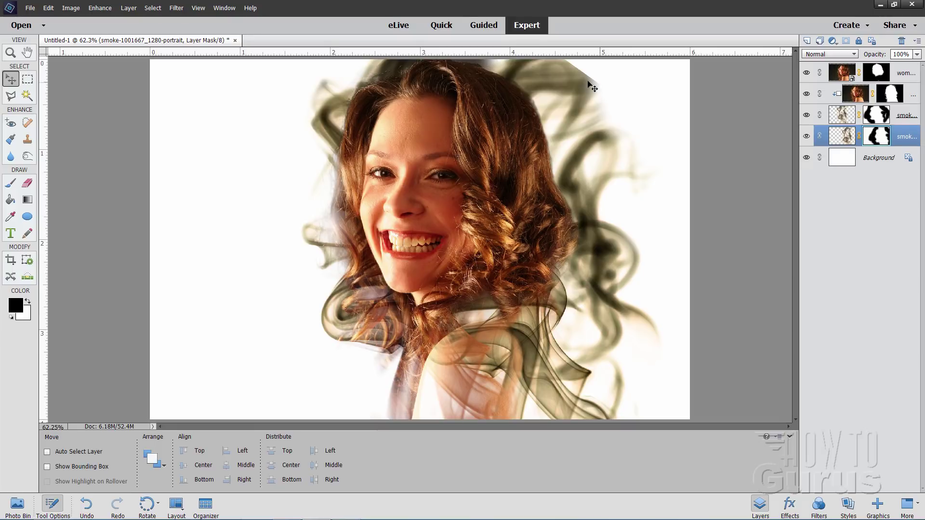
{"action": "left_click", "coordinate": [11, 183]}
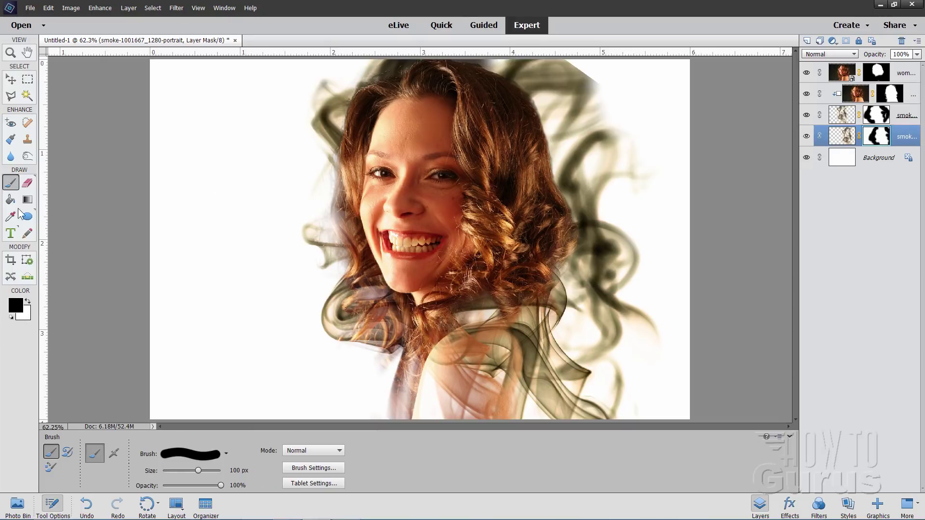
{"action": "left_click", "coordinate": [226, 454]}
{"action": "scroll", "coordinate": [206, 398], "scroll_direction": "up", "scroll_amount": 1}
{"action": "scroll", "coordinate": [206, 398], "scroll_direction": "down", "scroll_amount": 5}
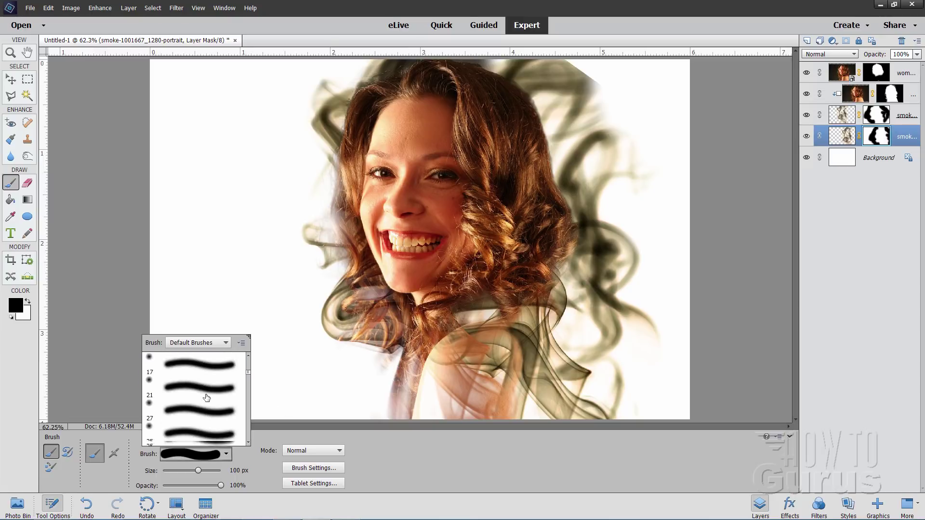
{"action": "left_click", "coordinate": [202, 405]}
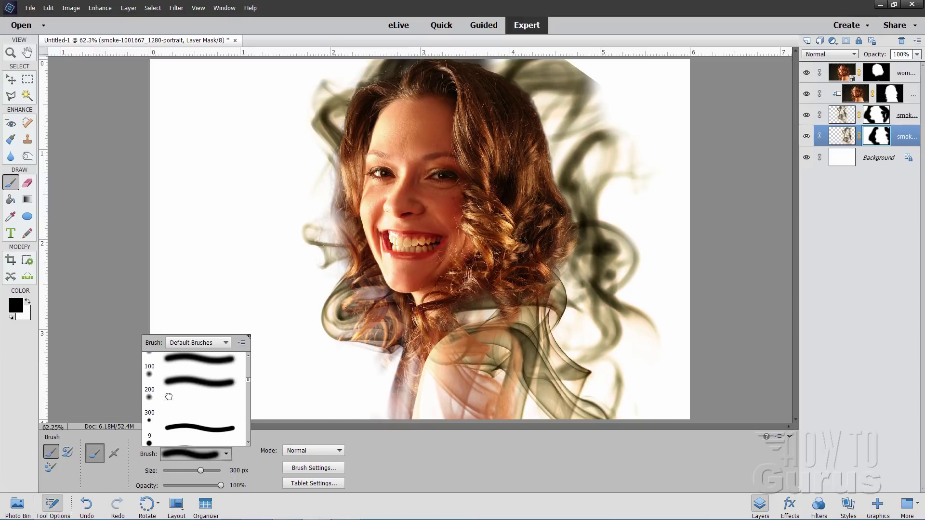
{"action": "left_click", "coordinate": [168, 389]}
{"action": "left_click", "coordinate": [270, 481]}
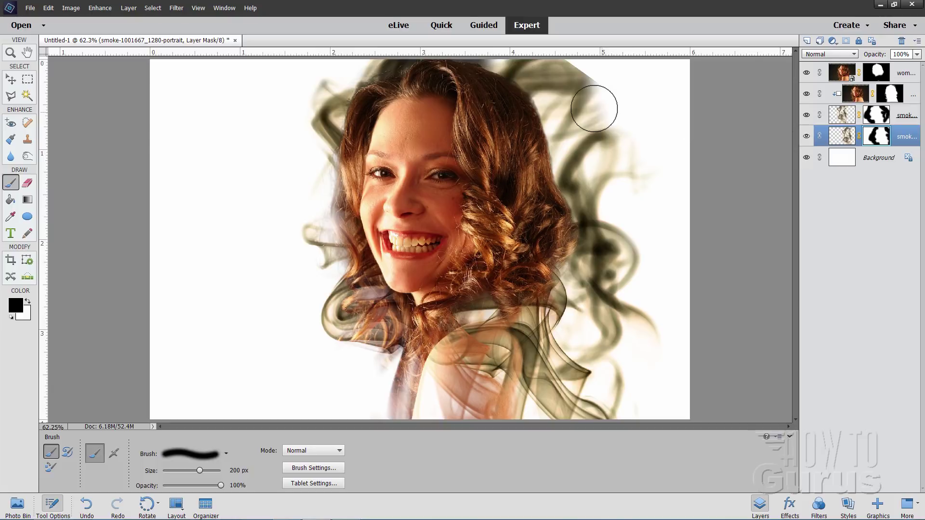
{"action": "left_click_drag", "start_coordinate": [611, 89], "coordinate": [583, 52]}
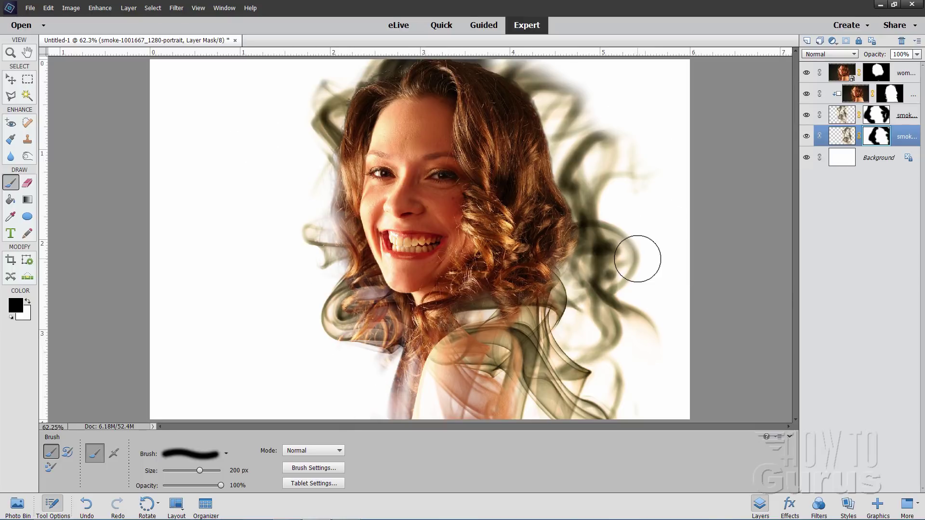
{"action": "left_click", "coordinate": [12, 80]}
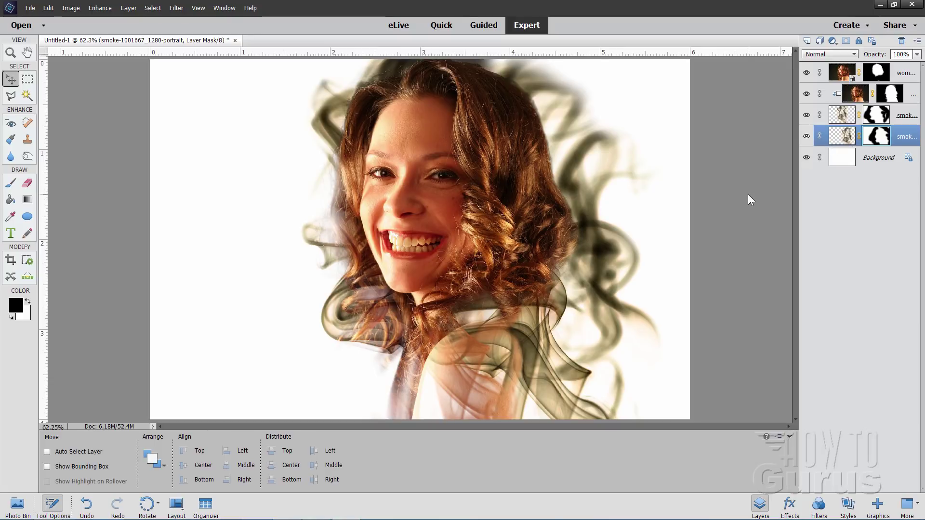
Add a Hue/Saturation adjustment layer clipped to the lower smoke layer.
{"action": "left_click", "coordinate": [129, 8]}
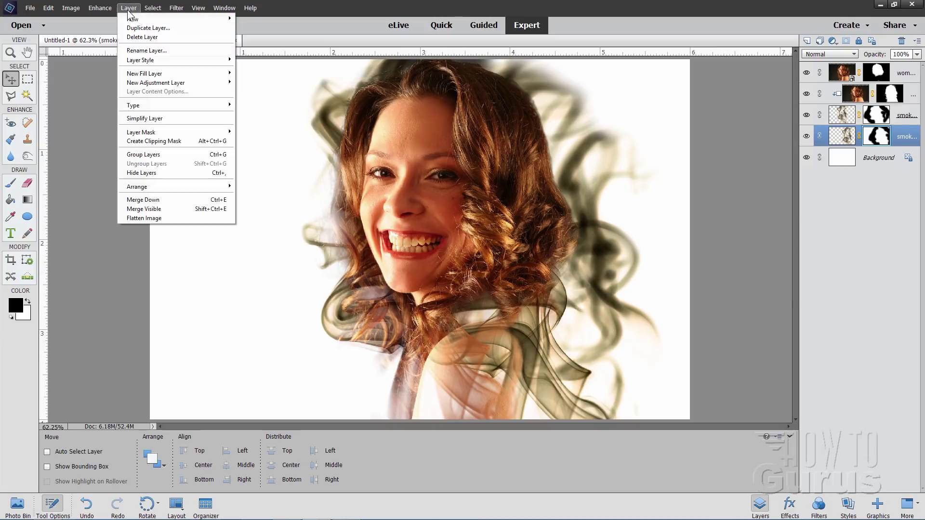
{"action": "mouse_move", "coordinate": [157, 83]}
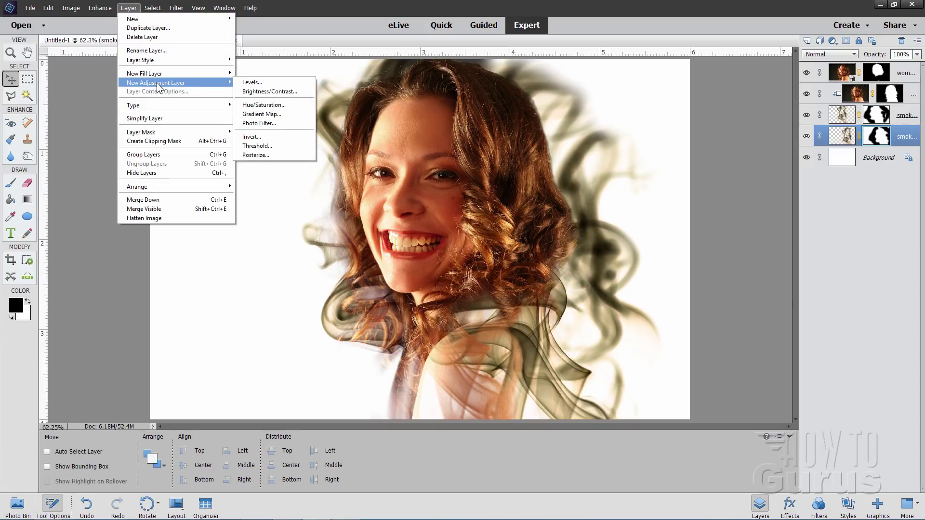
{"action": "left_click", "coordinate": [260, 105]}
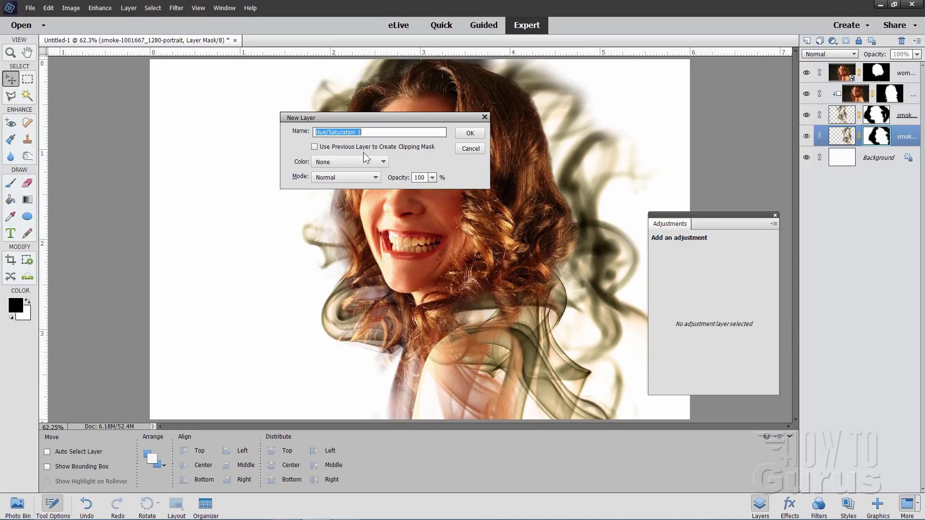
{"action": "left_click", "coordinate": [315, 147]}
{"action": "left_click", "coordinate": [470, 132]}
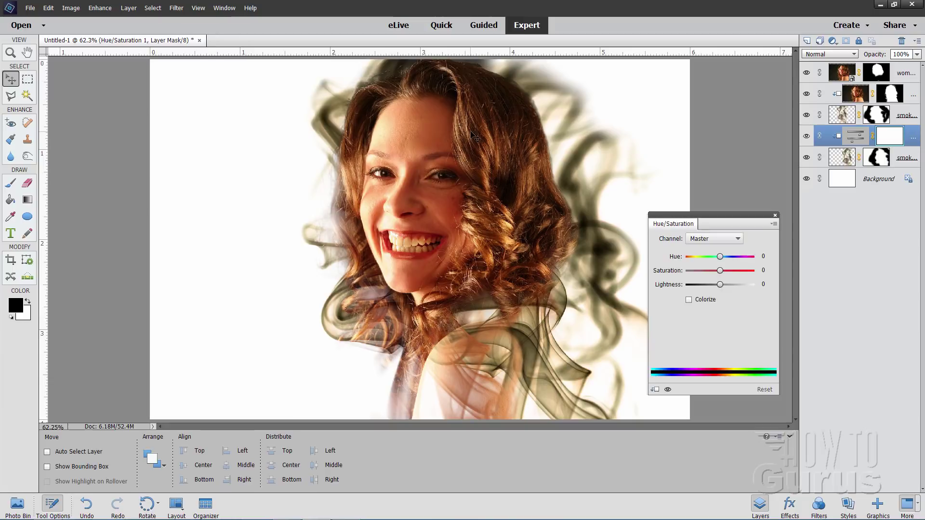
Set the adjustment's Saturation to -46 and Lightness to +10.
{"action": "left_click_drag", "start_coordinate": [744, 214], "coordinate": [753, 210]}
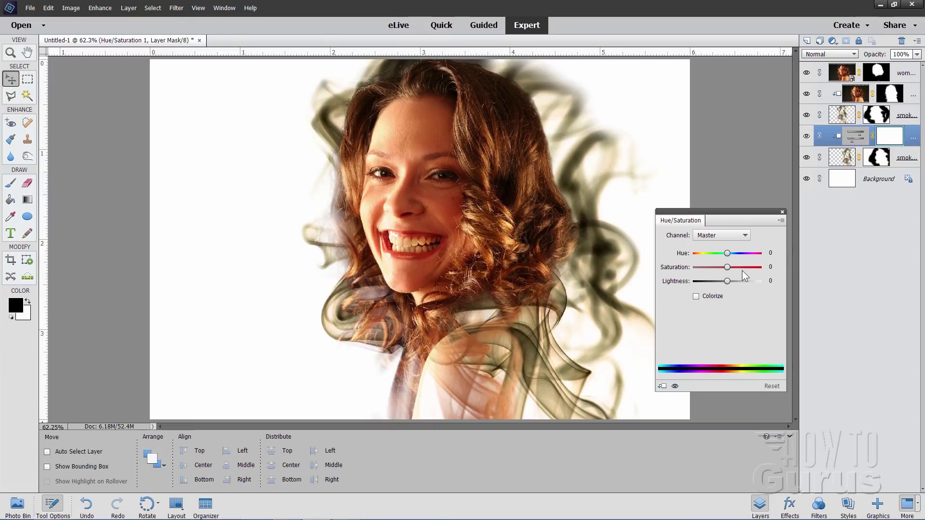
{"action": "mouse_move", "coordinate": [726, 267]}
{"action": "left_mouse_down"}
{"action": "mouse_move", "coordinate": [706, 270]}
{"action": "mouse_move", "coordinate": [759, 262]}
{"action": "mouse_move", "coordinate": [710, 265]}
{"action": "left_mouse_up"}
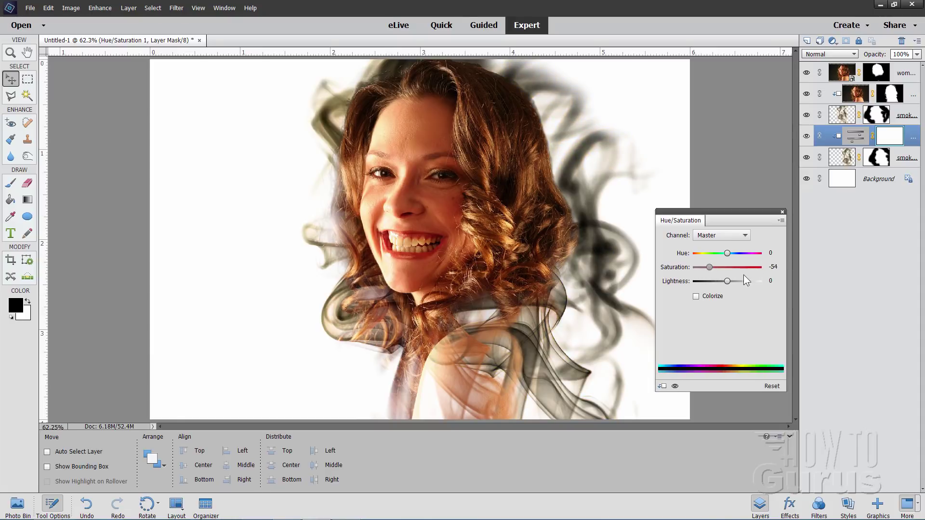
{"action": "left_click", "coordinate": [776, 267]}
{"action": "type", "text": "46"}
{"action": "mouse_move", "coordinate": [728, 283]}
{"action": "left_mouse_down"}
{"action": "mouse_move", "coordinate": [752, 281]}
{"action": "mouse_move", "coordinate": [721, 285]}
{"action": "mouse_move", "coordinate": [731, 281]}
{"action": "left_mouse_up"}
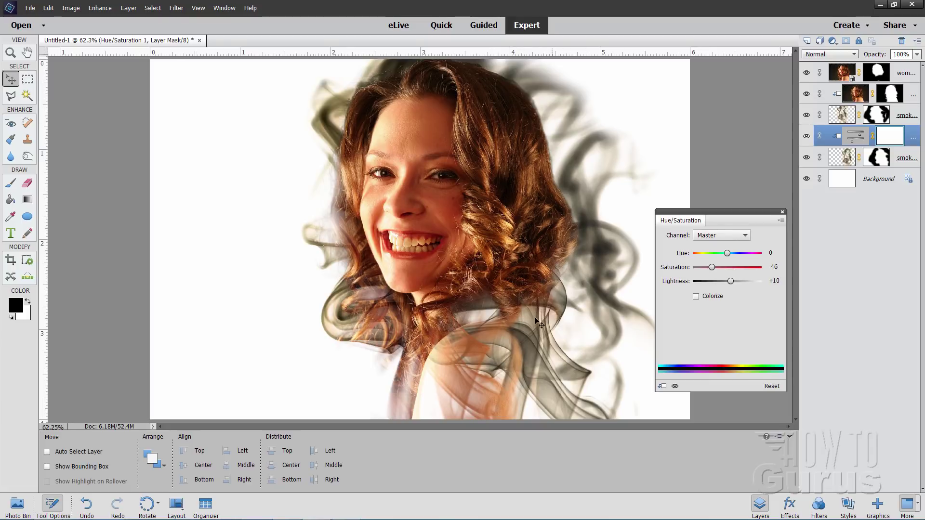
Close the adjustment panel and select all layers from the woman down to the lower smoke.
{"action": "left_click", "coordinate": [782, 212]}
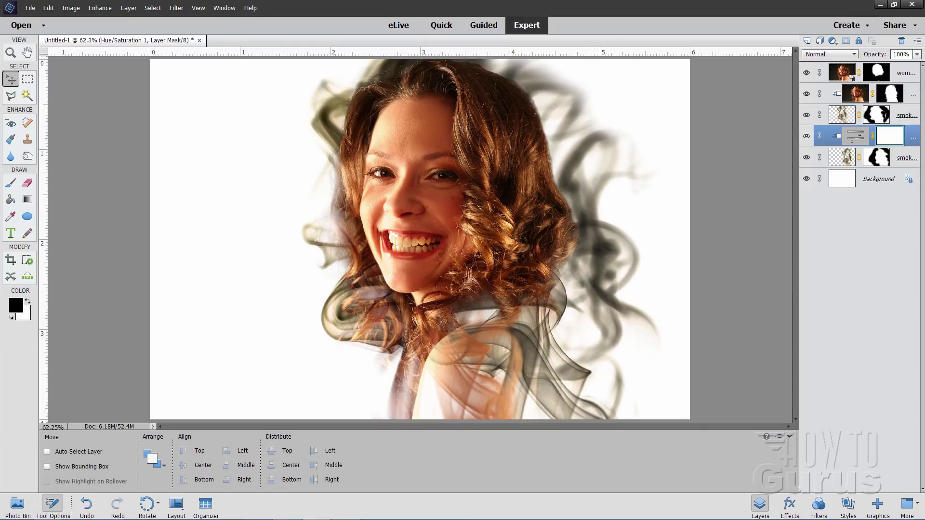
{"action": "left_click", "coordinate": [904, 71]}
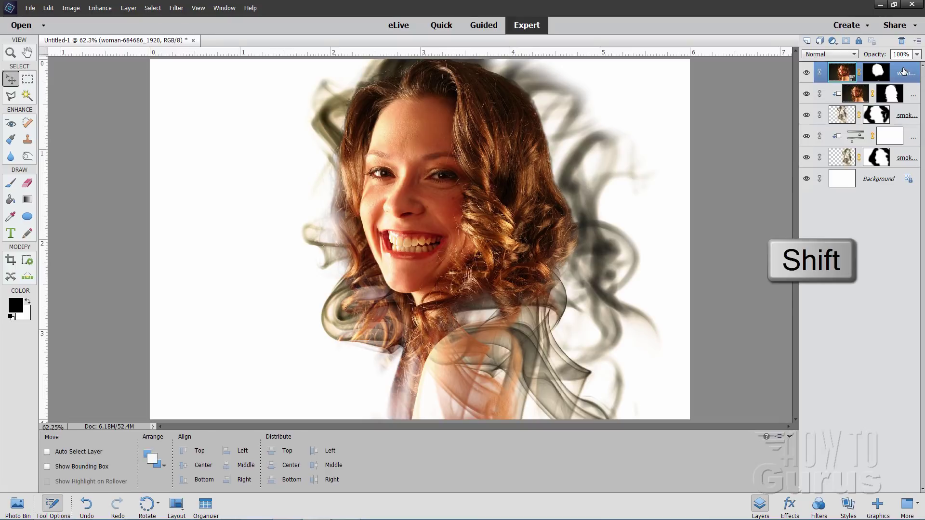
{"action": "left_click", "coordinate": [907, 155], "text": "shift"}
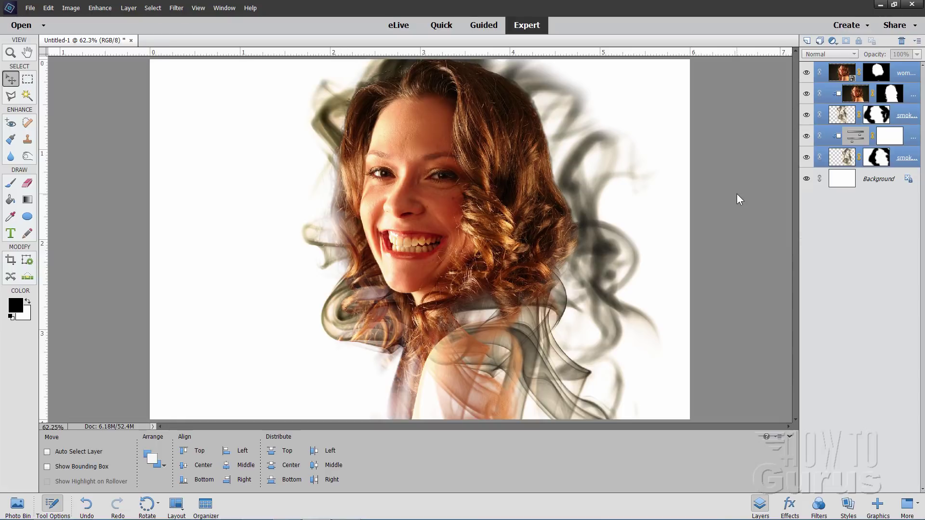
Nudge the selected portrait and smoke layers left with five Left Arrow presses.
{"action": "key", "text": "Left"}
{"action": "key", "text": "Left"}
{"action": "key", "text": "Left"}
{"action": "key", "text": "Left"}
{"action": "key", "text": "Left"}
{"action": "key", "text": "Left"}
{"action": "key", "text": "Left"}
{"action": "key", "text": "Left"}
{"action": "key", "text": "Left"}
{"action": "key", "text": "Left"}
{"action": "key", "text": "Left"}
{"action": "key", "text": "Left"}
{"action": "key", "text": "Left"}
{"action": "key", "text": "Left"}
{"action": "key", "text": "Left"}
{"action": "key", "text": "Left"}
{"action": "key", "text": "Left"}
{"action": "key", "text": "Left"}
{"action": "key", "text": "Left"}
{"action": "key", "text": "Left"}
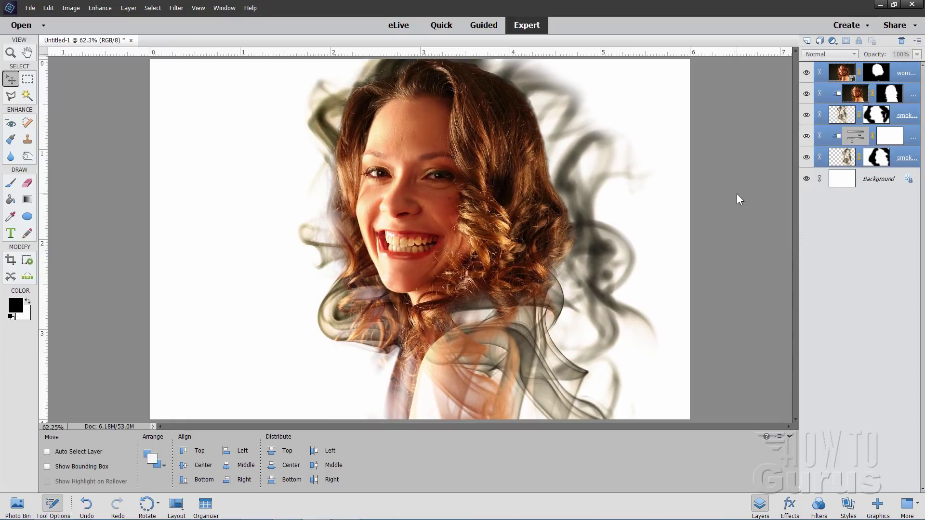
{"action": "key", "text": "Left"}
{"action": "key", "text": "Left"}
{"action": "key", "text": "Left"}
{"action": "key", "text": "Left"}
{"action": "key", "text": "Left"}
{"action": "key", "text": "Left"}
{"action": "key", "text": "Left"}
{"action": "key", "text": "Left"}
{"action": "key", "text": "Left"}
{"action": "key", "text": "Left"}
{"action": "key", "text": "Left"}
{"action": "key", "text": "Left"}
{"action": "key", "text": "Left"}
{"action": "key", "text": "Left"}
{"action": "key", "text": "Left"}
{"action": "key", "text": "Left"}
{"action": "key", "text": "Left"}
{"action": "key", "text": "Left"}
{"action": "key", "text": "Left"}
{"action": "key", "text": "Left"}
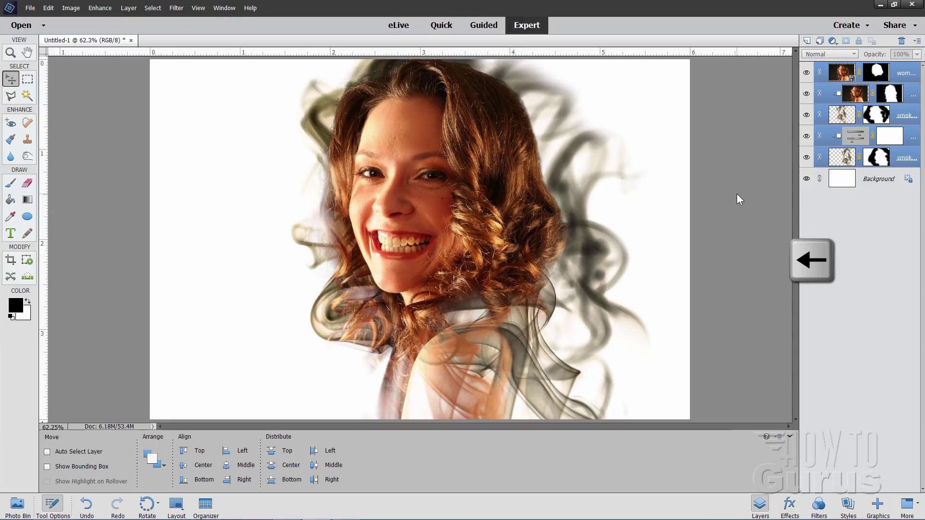
{"action": "key", "text": "Left"}
{"action": "key", "text": "Left"}
{"action": "key", "text": "Left"}
{"action": "key", "text": "Left"}
{"action": "key", "text": "Left"}
{"action": "key", "text": "Left"}
{"action": "key", "text": "Left"}
{"action": "key", "text": "Left"}
{"action": "key", "text": "Left"}
{"action": "key", "text": "Left"}
{"action": "key", "text": "Left"}
{"action": "key", "text": "Left"}
{"action": "key", "text": "Left"}
{"action": "key", "text": "Left"}
{"action": "key", "text": "Left"}
{"action": "key", "text": "Left"}
{"action": "key", "text": "Left"}
{"action": "key", "text": "Left"}
{"action": "key", "text": "Left"}
{"action": "key", "text": "Left"}
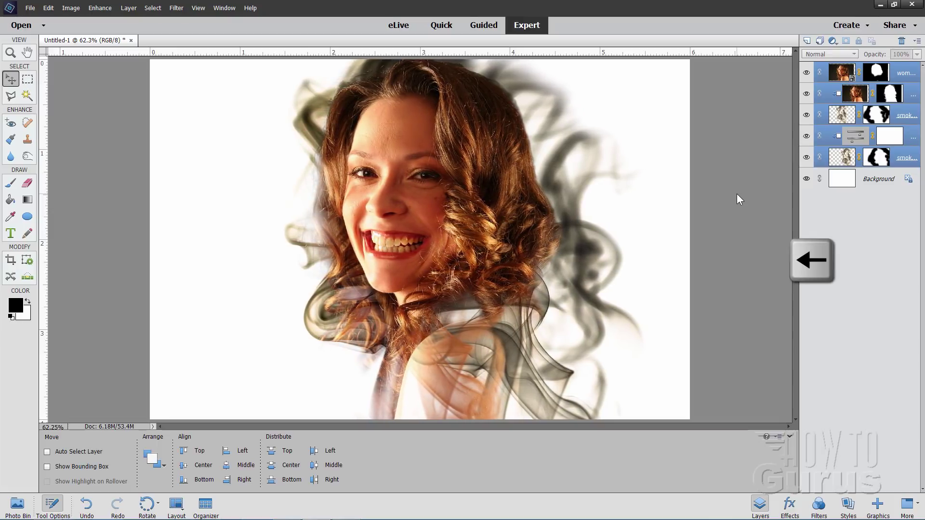
{"action": "key", "text": "Left"}
{"action": "key", "text": "Left"}
{"action": "key", "text": "Left"}
{"action": "key", "text": "Left"}
{"action": "key", "text": "Left"}
{"action": "key", "text": "Left"}
{"action": "key", "text": "Left"}
{"action": "key", "text": "Left"}
{"action": "key", "text": "Left"}
{"action": "key", "text": "Left"}
{"action": "key", "text": "Left"}
{"action": "key", "text": "Left"}
{"action": "key", "text": "Left"}
{"action": "key", "text": "Left"}
{"action": "key", "text": "Left"}
{"action": "key", "text": "Left"}
{"action": "key", "text": "Left"}
{"action": "key", "text": "Left"}
{"action": "key", "text": "Left"}
{"action": "key", "text": "Left"}
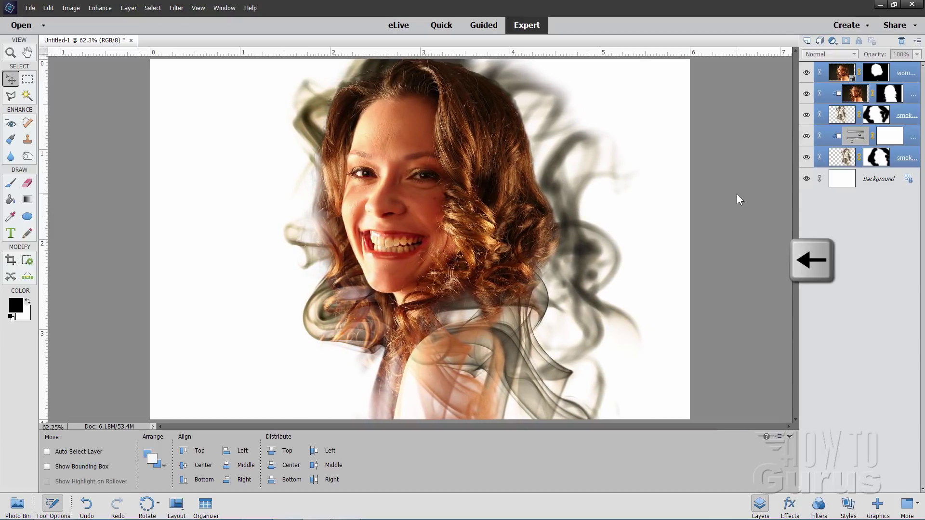
{"action": "key", "text": "Left"}
{"action": "key", "text": "Left"}
{"action": "key", "text": "Left"}
{"action": "key", "text": "Left"}
{"action": "key", "text": "Left"}
{"action": "key", "text": "Left"}
{"action": "key", "text": "Left"}
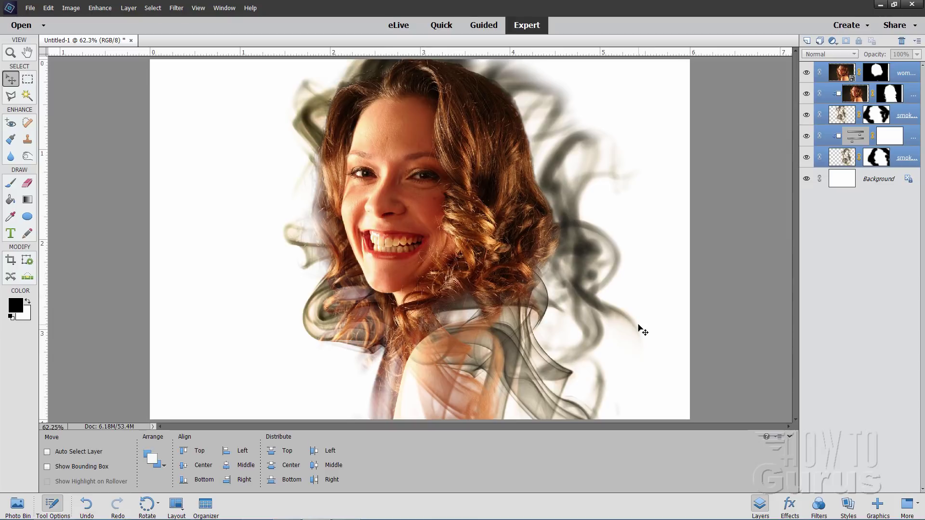
{"action": "left_click", "coordinate": [903, 114]}
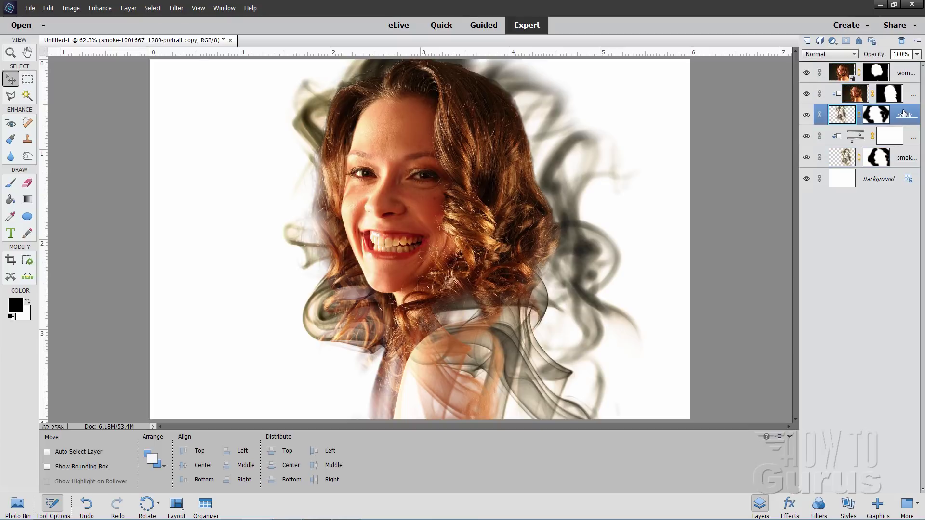